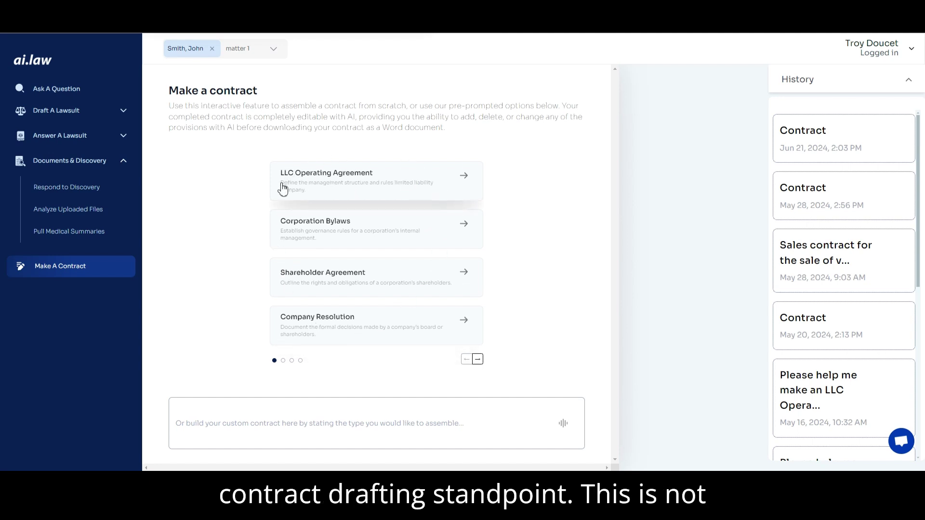
Start an Independent Contractor Agreement chat from the next page of contract templates.
{"action": "left_click", "coordinate": [478, 360]}
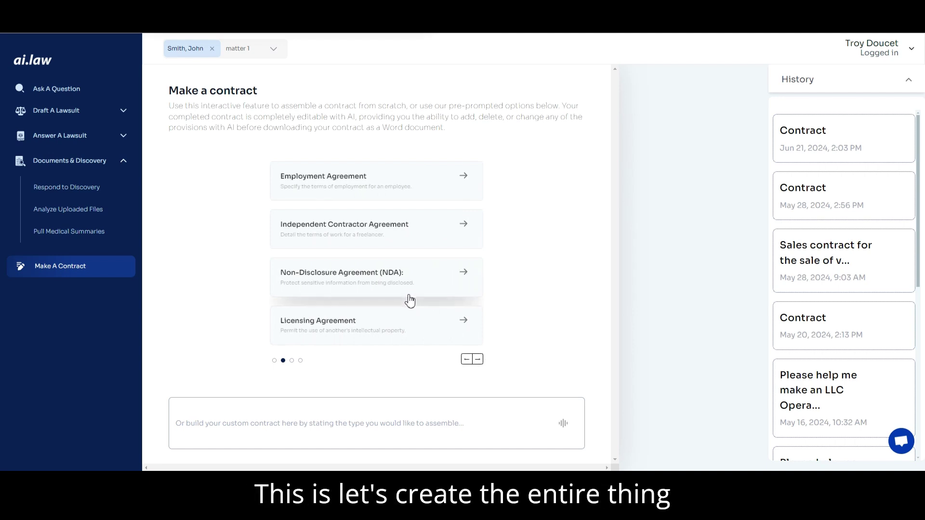
{"action": "left_click", "coordinate": [383, 234]}
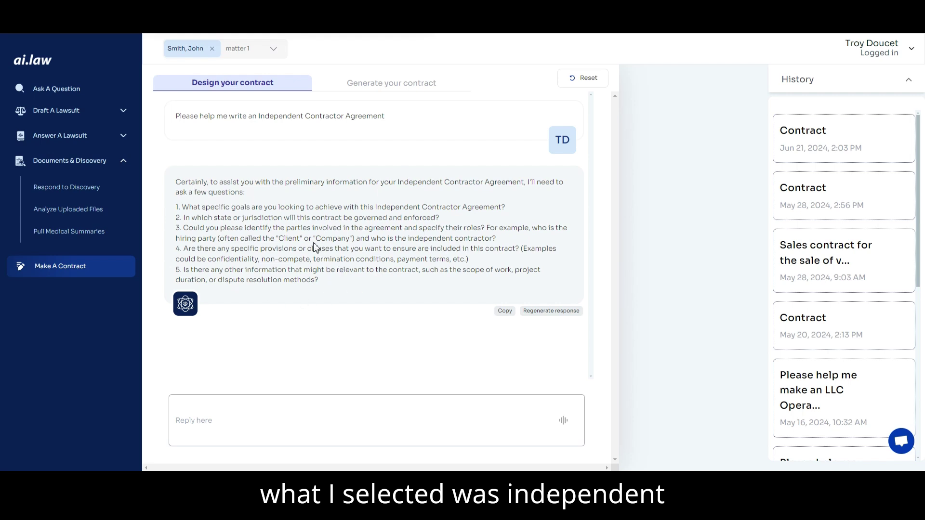
Highlight the AI's five preliminary questions about the Independent Contractor Agreement.
{"action": "left_click_drag", "start_coordinate": [195, 207], "coordinate": [465, 273]}
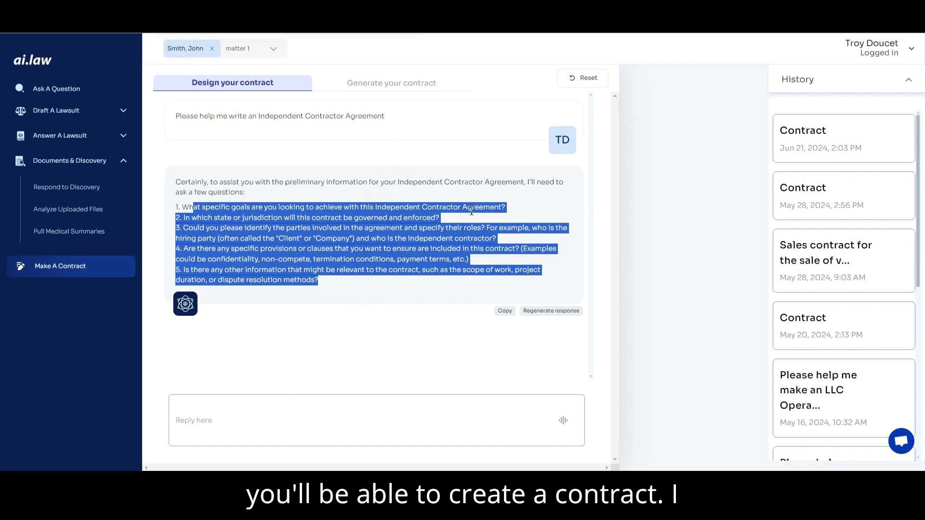
{"action": "left_click", "coordinate": [822, 210]}
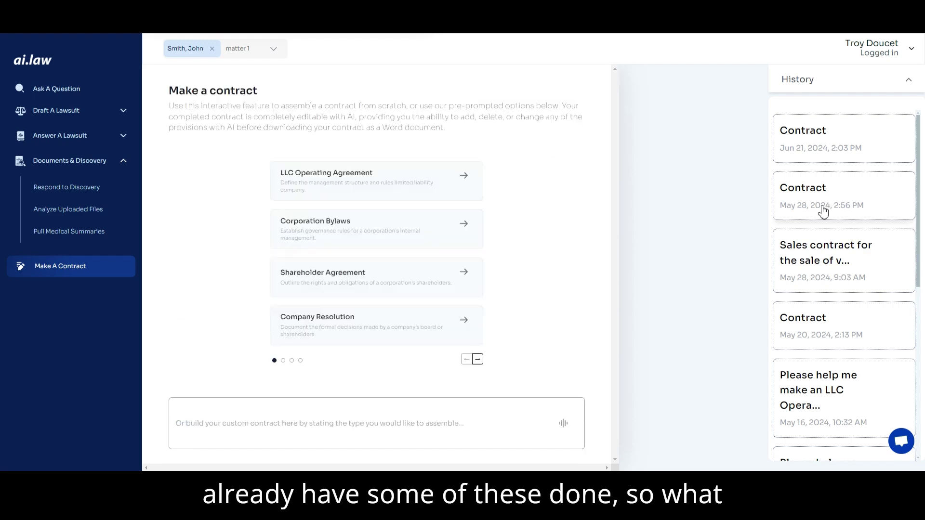
{"action": "left_click", "coordinate": [814, 248]}
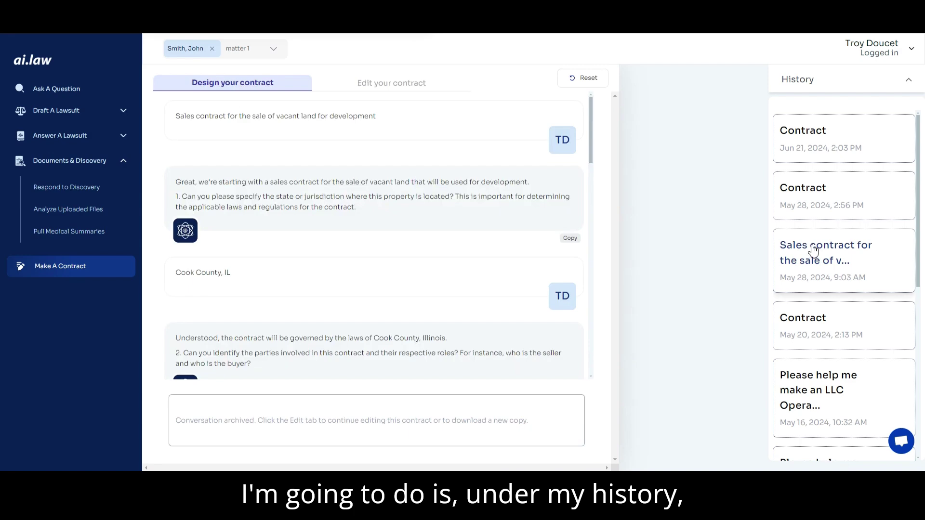
{"action": "scroll", "coordinate": [298, 270], "scroll_direction": "down", "scroll_amount": 5}
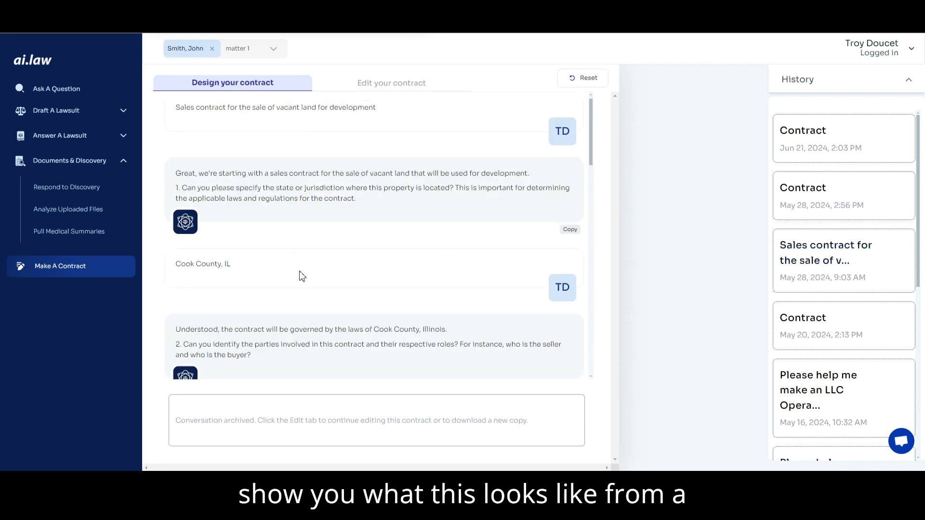
{"action": "scroll", "coordinate": [303, 278], "scroll_direction": "up", "scroll_amount": 5}
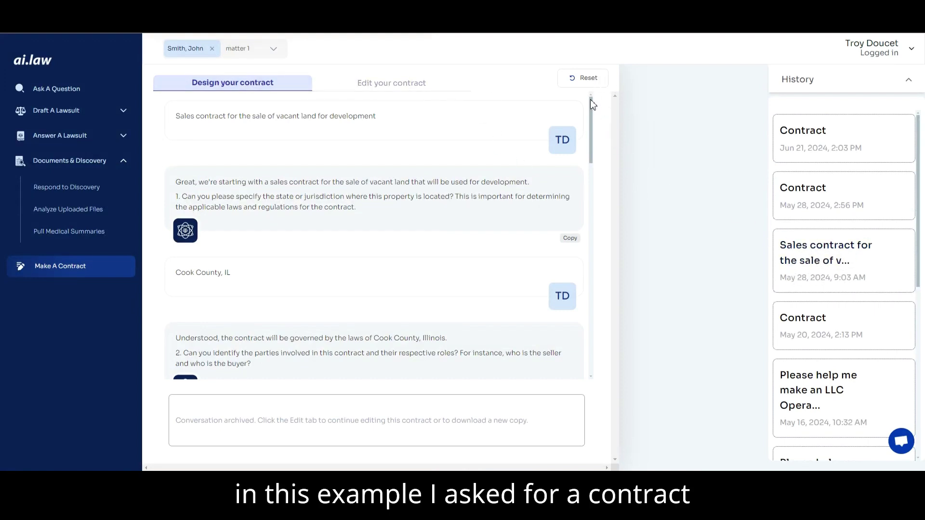
Clear the conversation and page through to the last set of contract templates.
{"action": "left_click", "coordinate": [590, 83]}
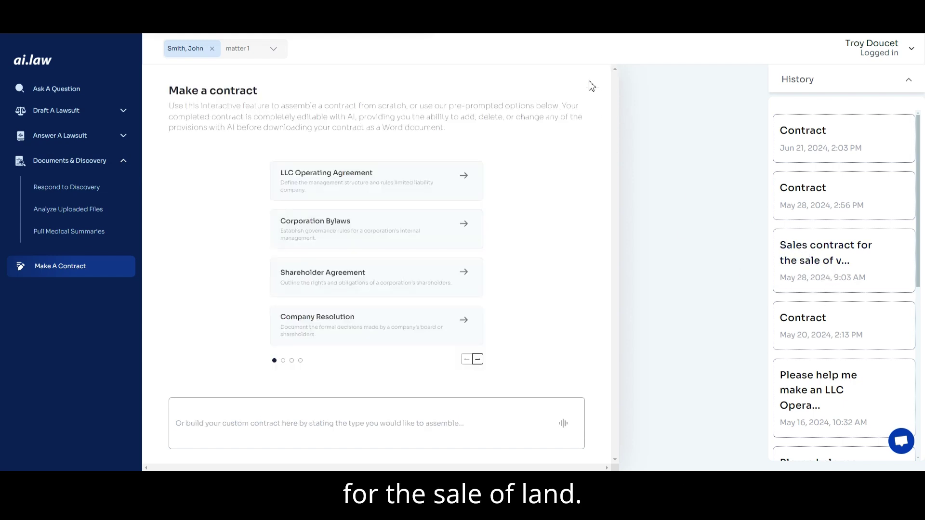
{"action": "left_click", "coordinate": [478, 361]}
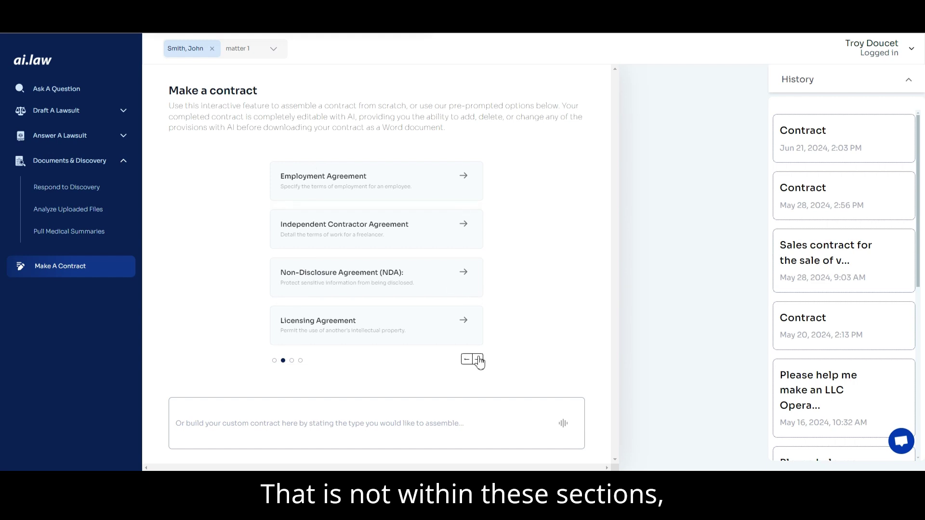
{"action": "left_click", "coordinate": [478, 361]}
{"action": "left_click", "coordinate": [478, 360]}
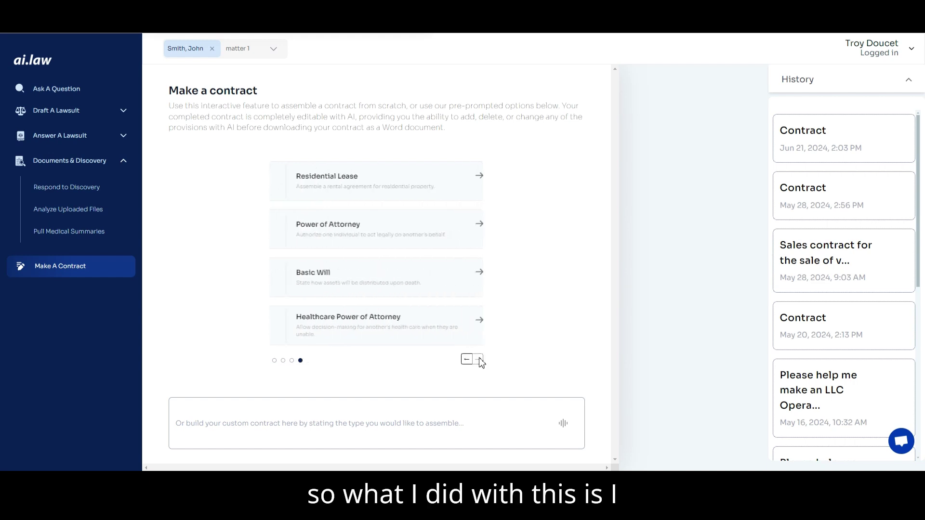
Enter and send the custom request 'Contract for the Sale of Commercial Land'.
{"action": "left_click", "coordinate": [351, 424]}
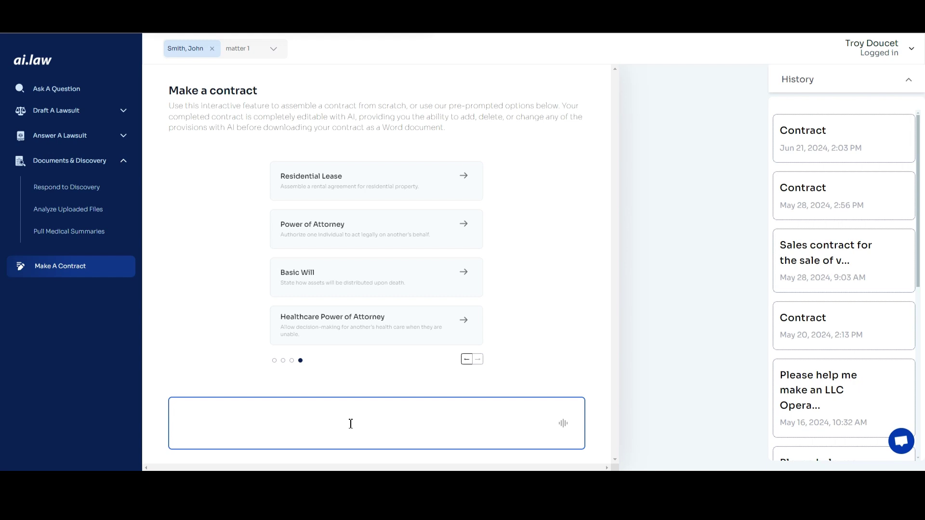
{"action": "type", "text": "Contract for the"}
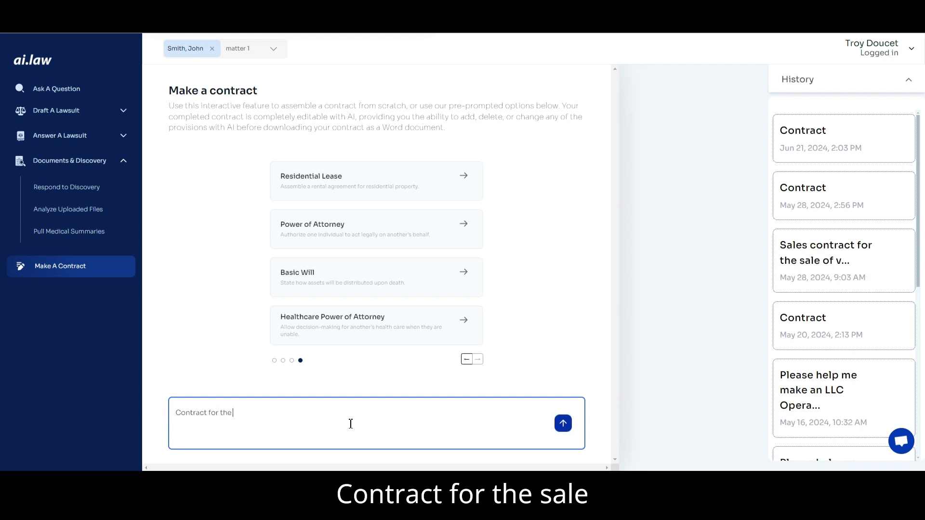
{"action": "type", "text": " Sale of La"}
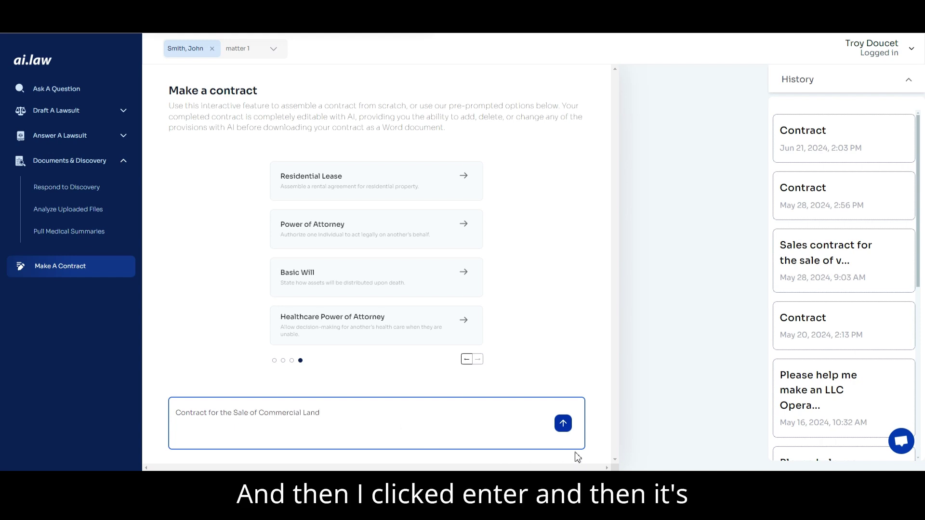
{"action": "left_click", "coordinate": [562, 425]}
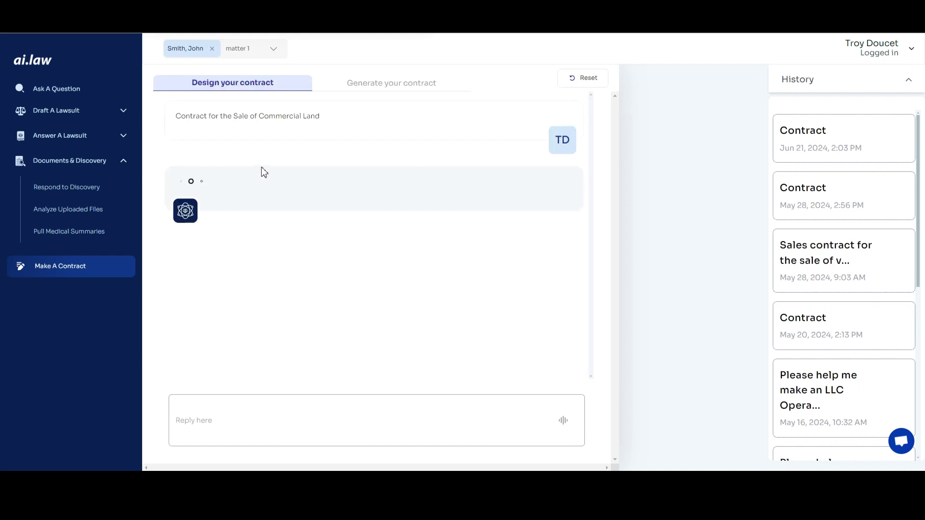
Highlight the AI's jurisdiction question and get the reply box ready for an answer.
{"action": "left_click", "coordinate": [241, 413]}
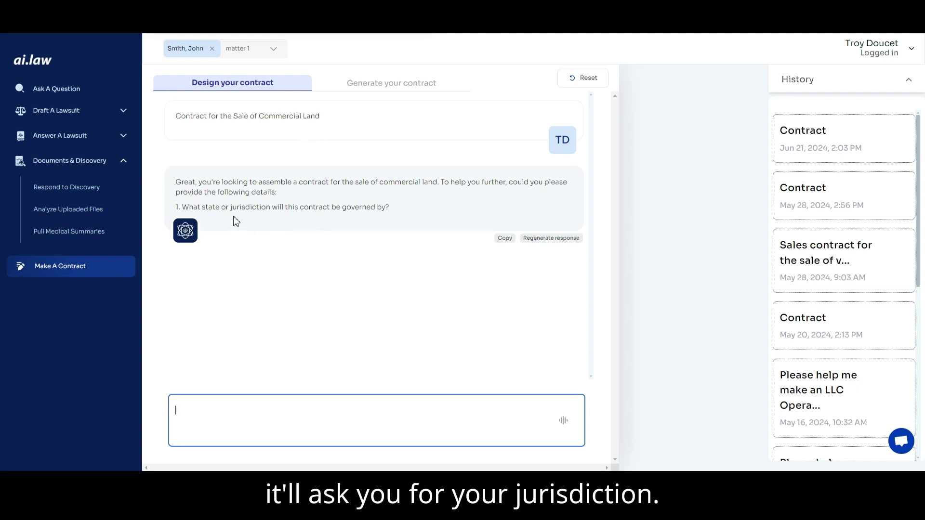
{"action": "left_click_drag", "start_coordinate": [226, 207], "coordinate": [284, 209]}
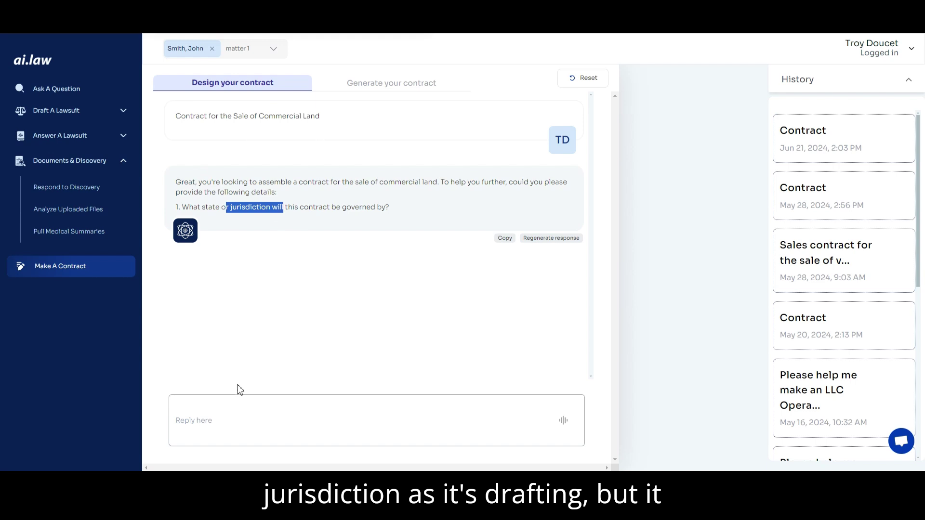
{"action": "left_click", "coordinate": [207, 422]}
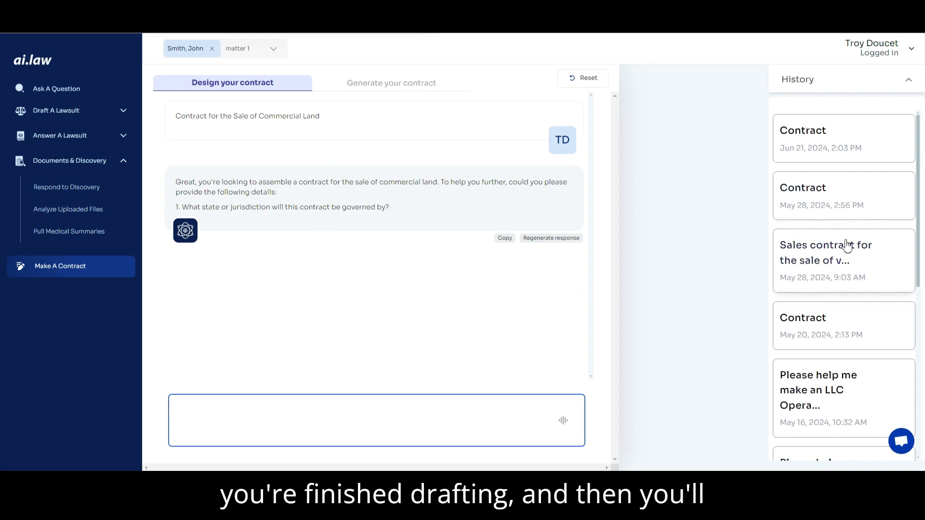
{"action": "left_click", "coordinate": [829, 251]}
{"action": "scroll", "coordinate": [400, 269], "scroll_direction": "up", "scroll_amount": 10}
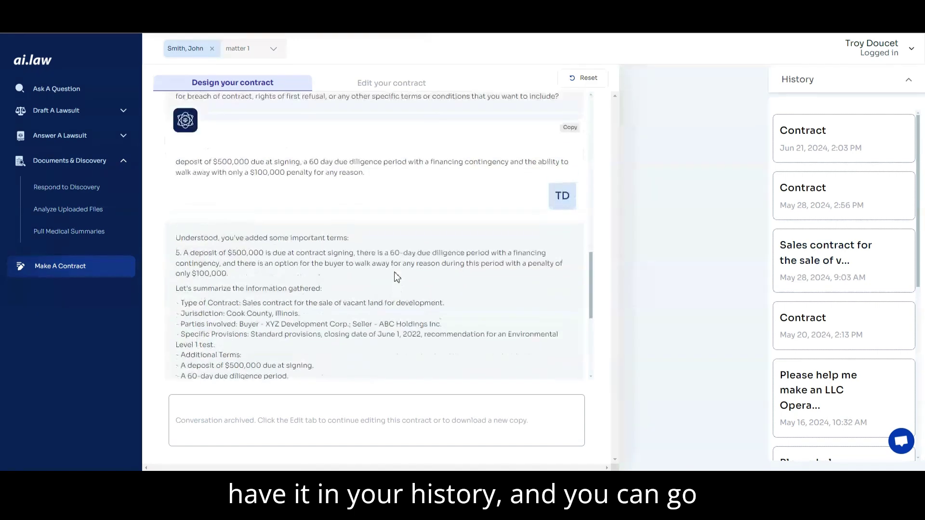
{"action": "scroll", "coordinate": [394, 284], "scroll_direction": "up", "scroll_amount": 10}
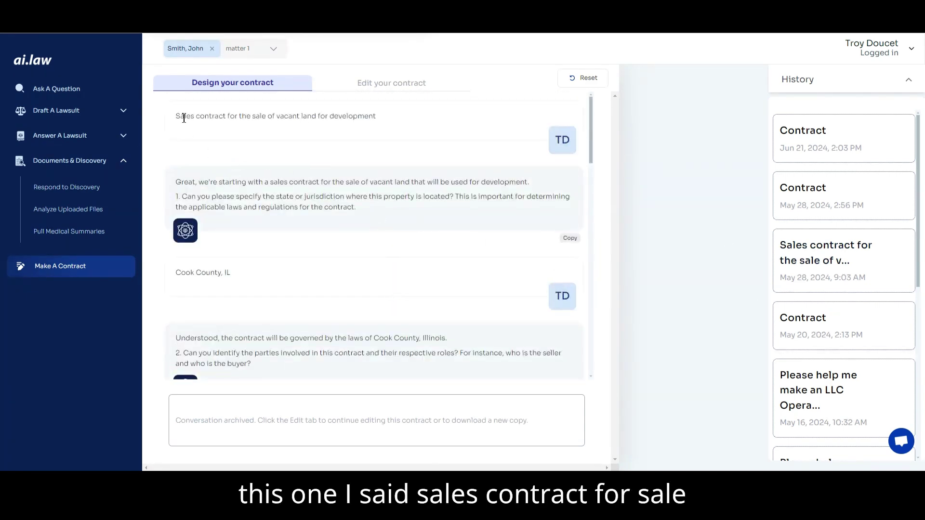
{"action": "left_click_drag", "start_coordinate": [184, 116], "coordinate": [380, 121]}
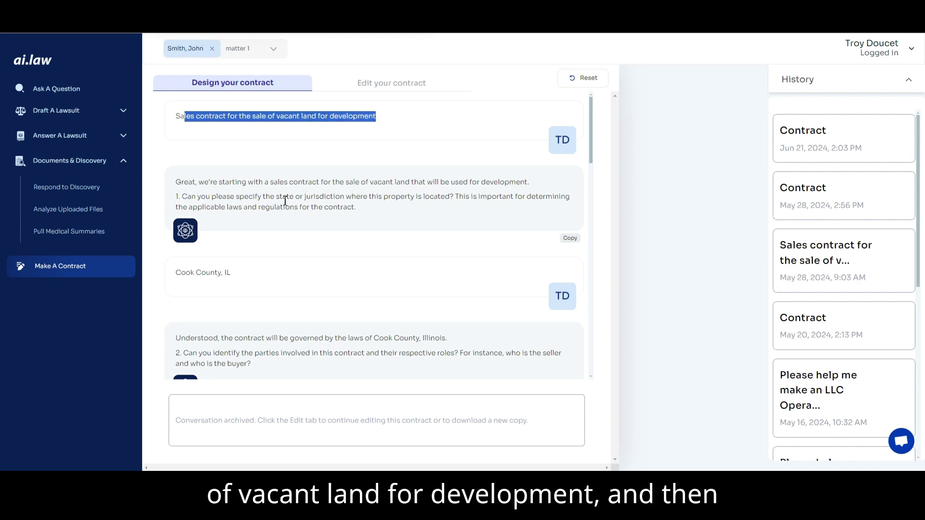
{"action": "scroll", "coordinate": [284, 178], "scroll_direction": "down", "scroll_amount": 1}
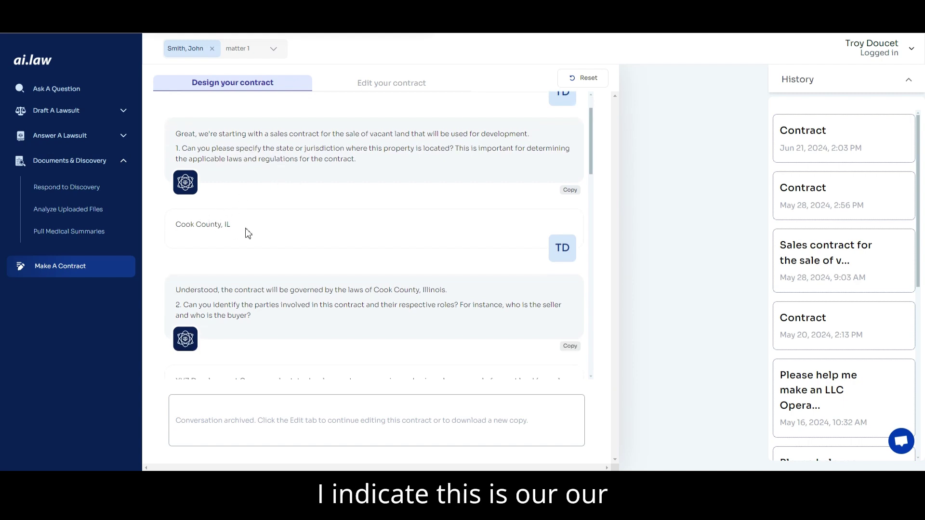
{"action": "scroll", "coordinate": [248, 233], "scroll_direction": "down", "scroll_amount": 2}
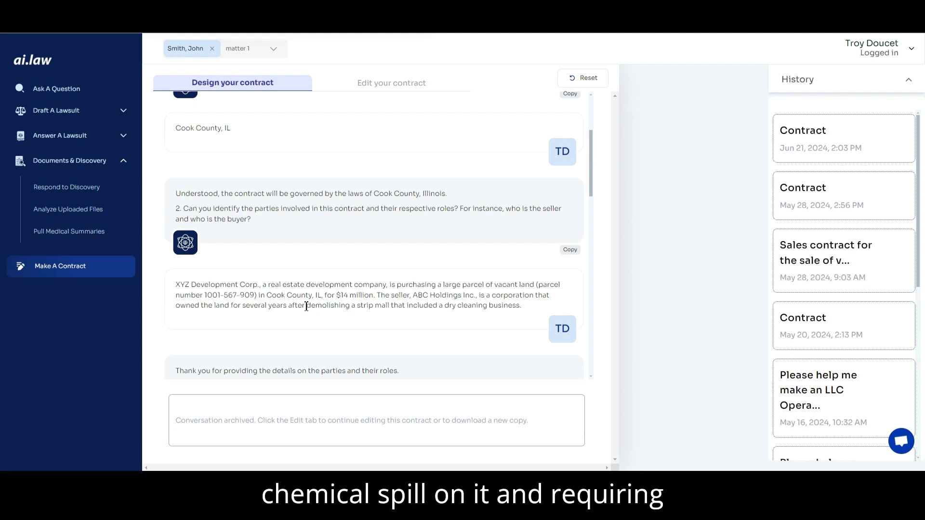
{"action": "scroll", "coordinate": [307, 298], "scroll_direction": "up", "scroll_amount": 1}
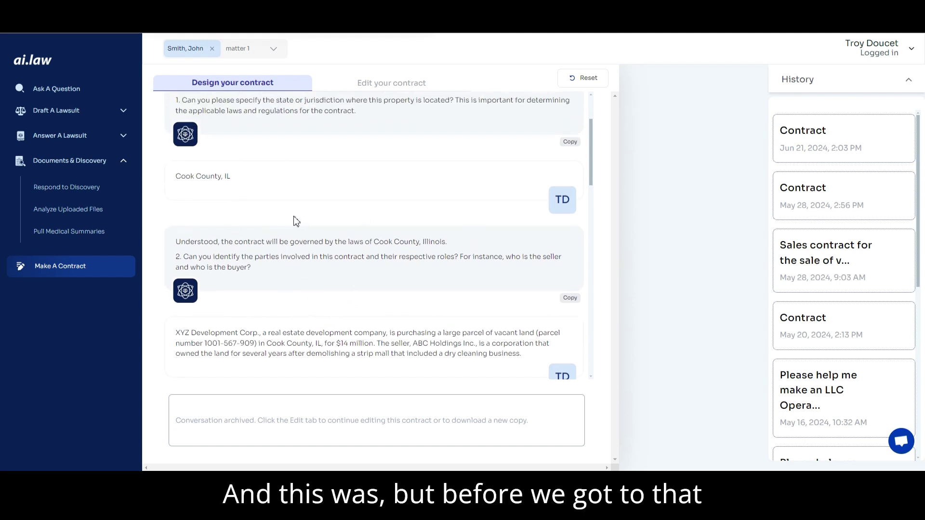
{"action": "scroll", "coordinate": [275, 253], "scroll_direction": "up", "scroll_amount": 2}
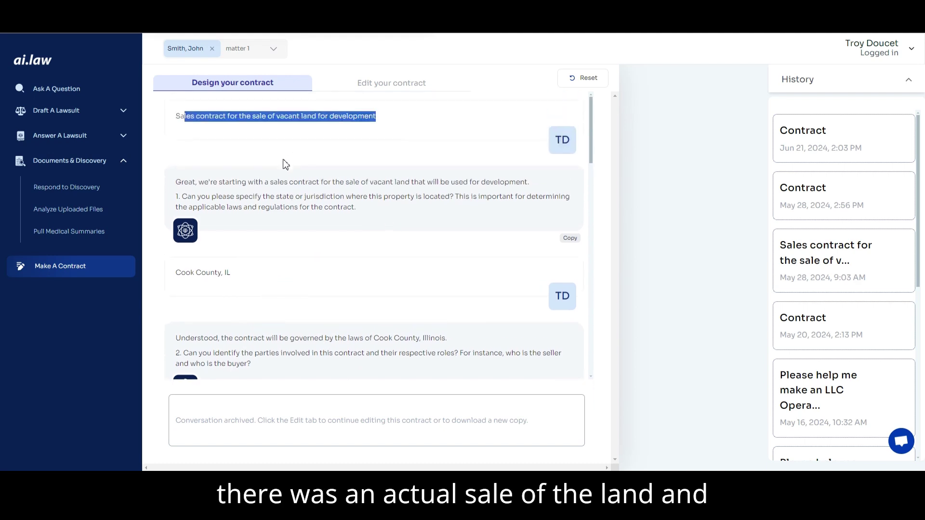
{"action": "scroll", "coordinate": [306, 288], "scroll_direction": "down", "scroll_amount": 2}
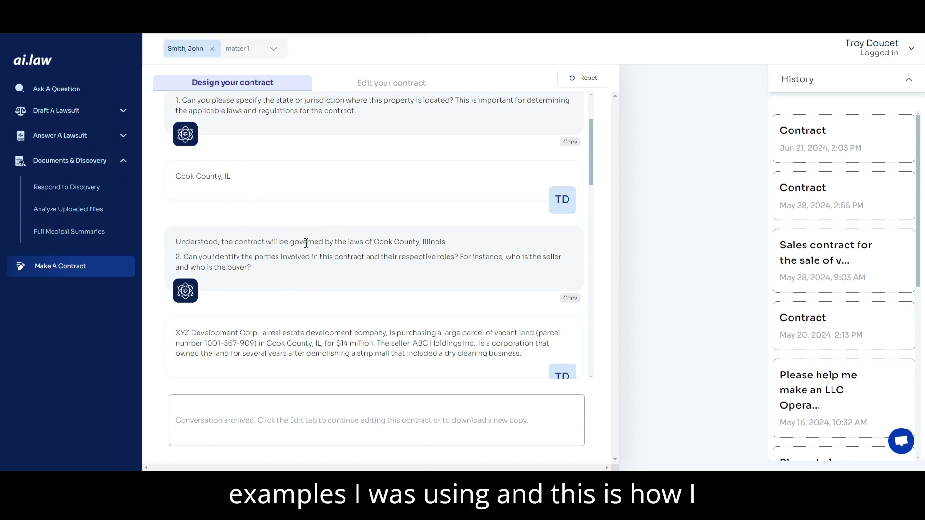
{"action": "scroll", "coordinate": [230, 160], "scroll_direction": "down", "scroll_amount": 1}
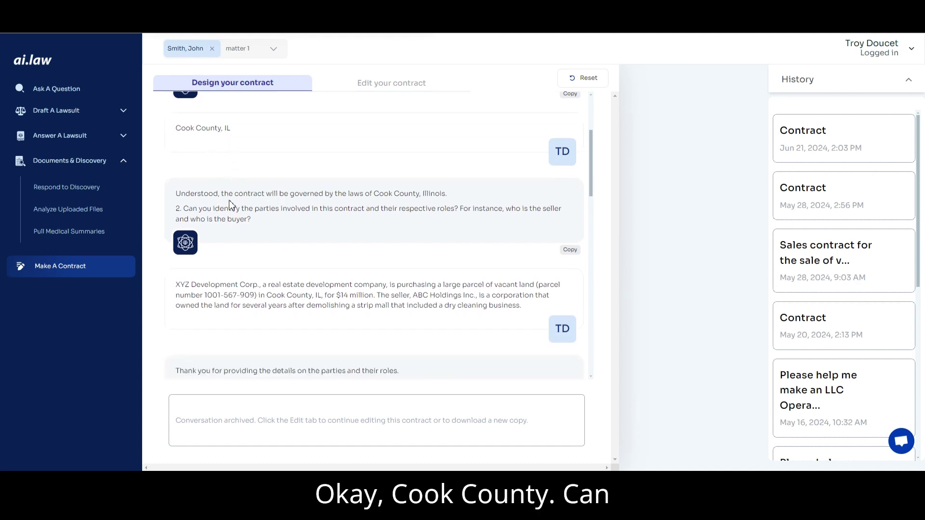
{"action": "left_click_drag", "start_coordinate": [215, 208], "coordinate": [329, 209]}
{"action": "left_click_drag", "start_coordinate": [221, 285], "coordinate": [476, 305]}
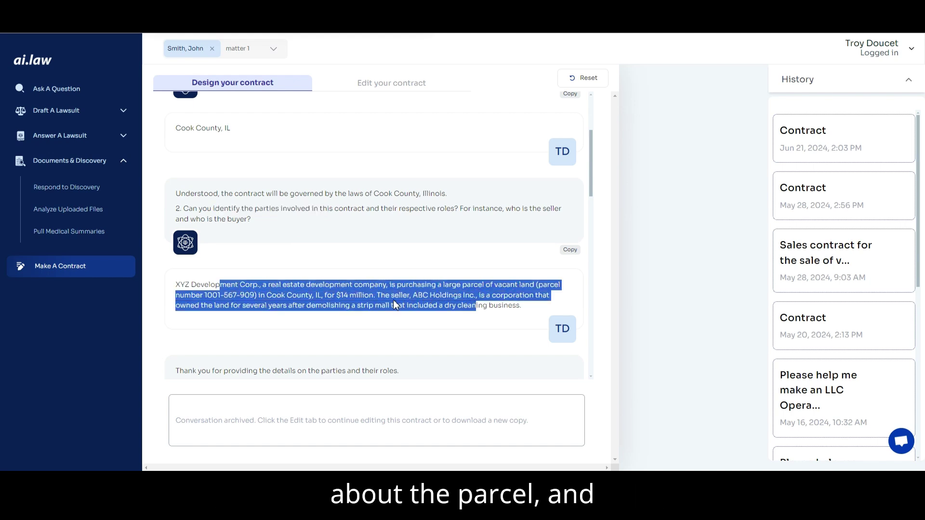
{"action": "scroll", "coordinate": [385, 289], "scroll_direction": "down", "scroll_amount": 2}
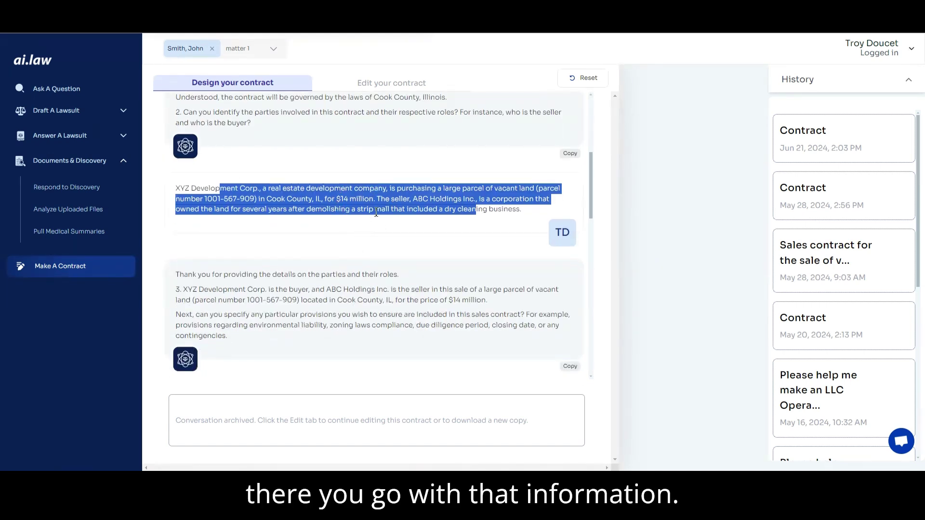
{"action": "scroll", "coordinate": [258, 267], "scroll_direction": "down", "scroll_amount": 2}
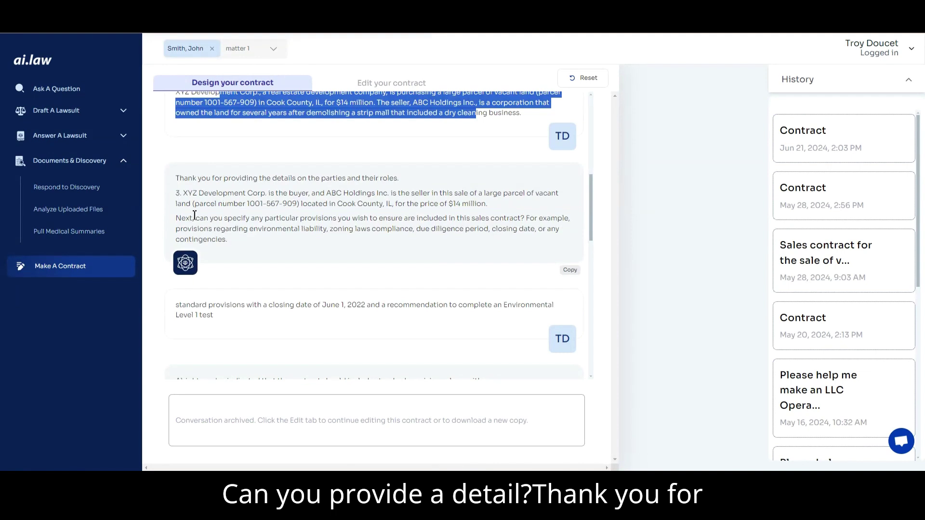
{"action": "scroll", "coordinate": [233, 223], "scroll_direction": "down", "scroll_amount": 1}
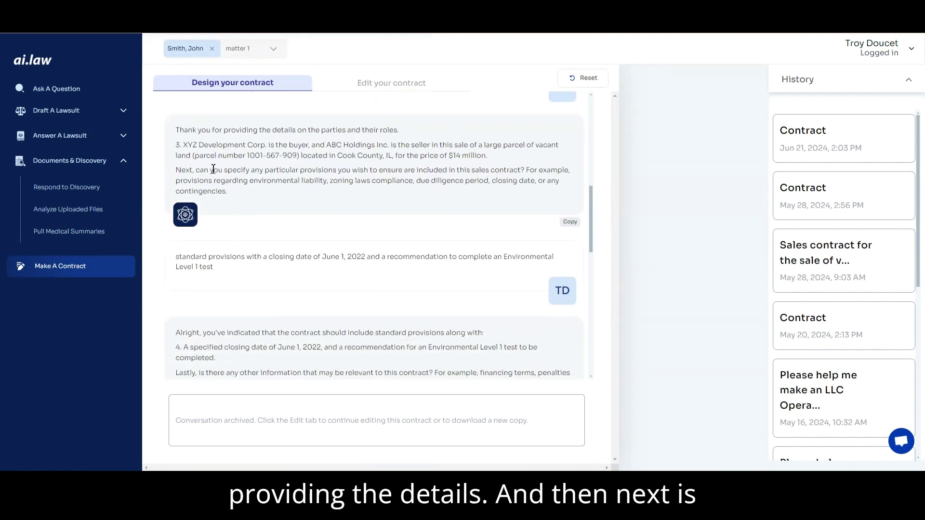
{"action": "left_click_drag", "start_coordinate": [213, 169], "coordinate": [389, 181]}
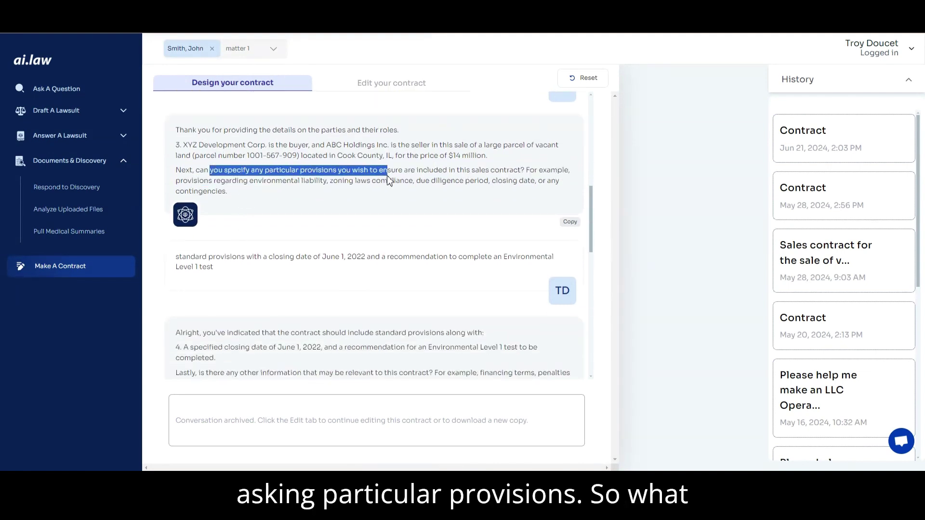
{"action": "left_click", "coordinate": [318, 188]}
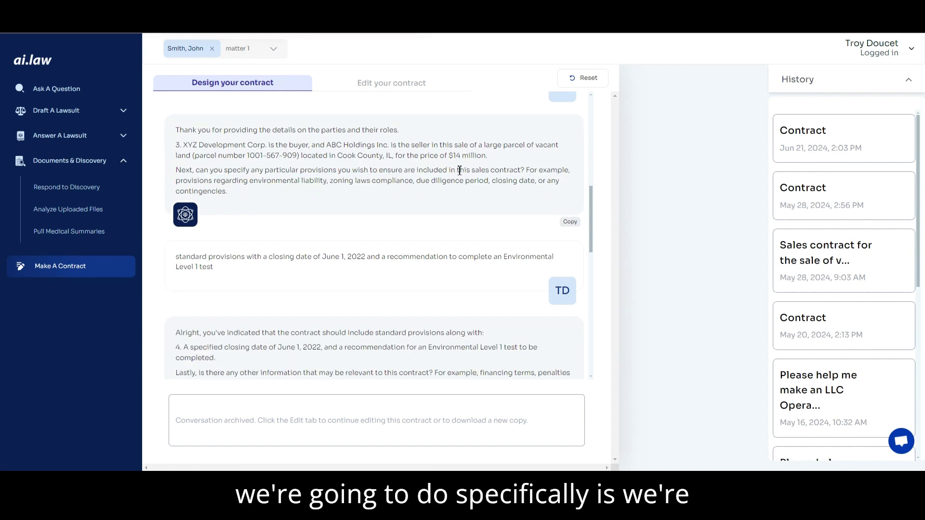
{"action": "left_click_drag", "start_coordinate": [527, 171], "coordinate": [233, 195]}
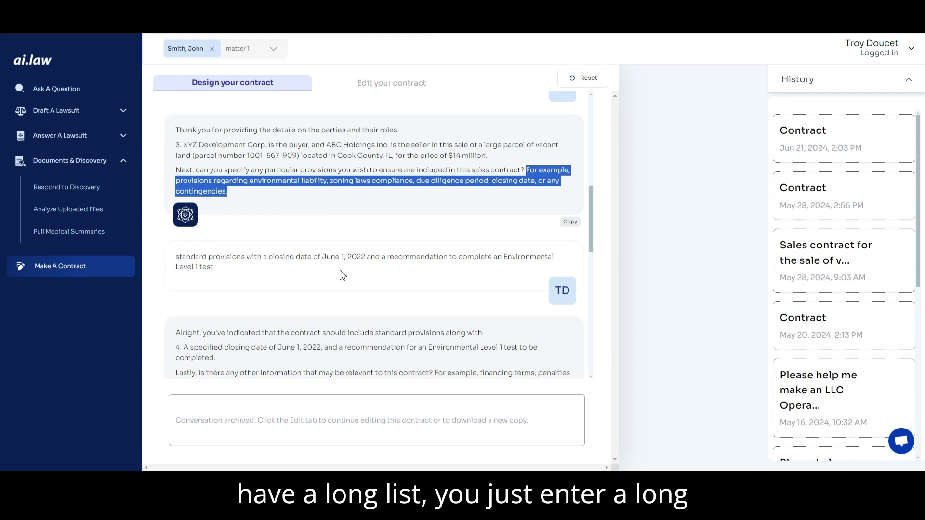
{"action": "scroll", "coordinate": [318, 194], "scroll_direction": "down", "scroll_amount": 2}
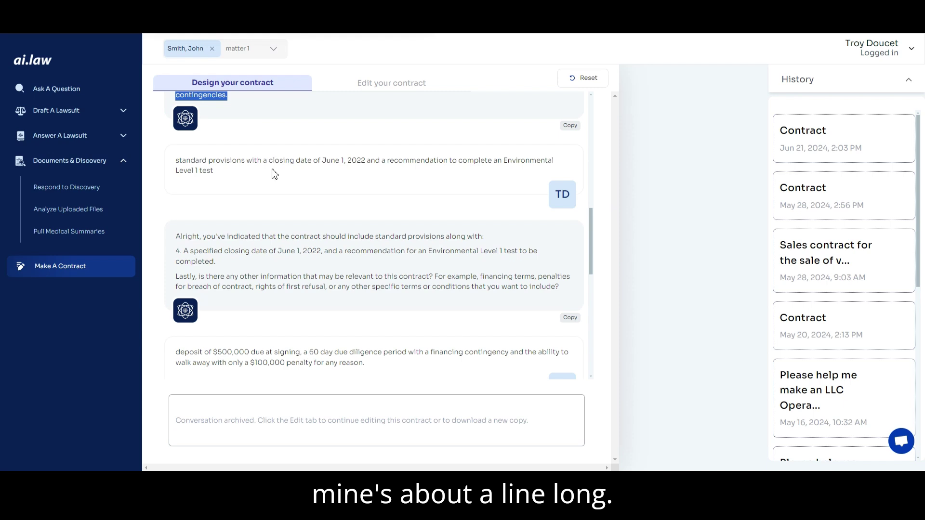
{"action": "scroll", "coordinate": [319, 229], "scroll_direction": "down", "scroll_amount": 1}
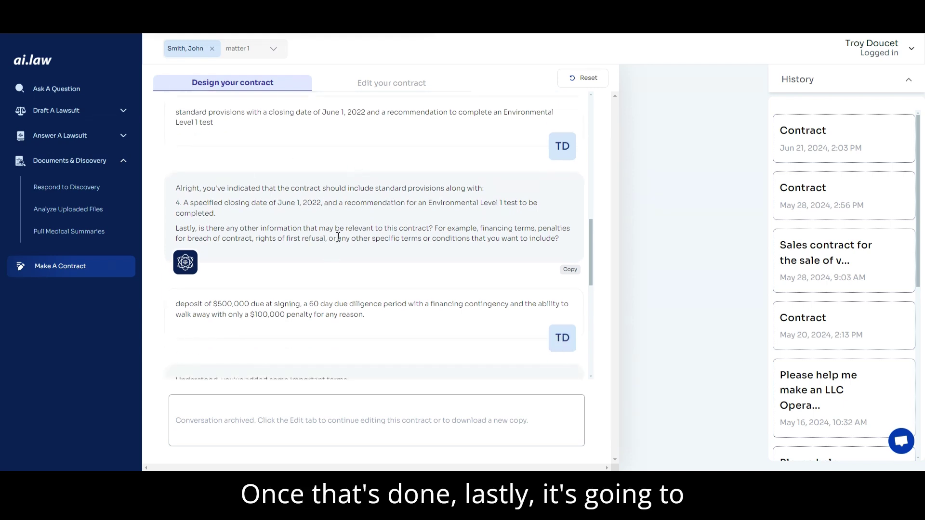
{"action": "left_click_drag", "start_coordinate": [340, 230], "coordinate": [557, 240]}
{"action": "left_click", "coordinate": [486, 239]}
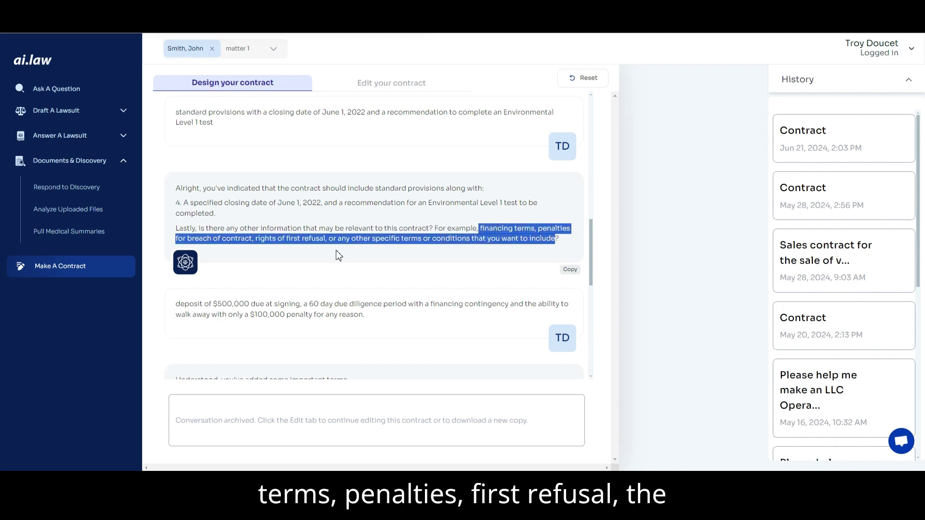
{"action": "scroll", "coordinate": [326, 205], "scroll_direction": "down", "scroll_amount": 1}
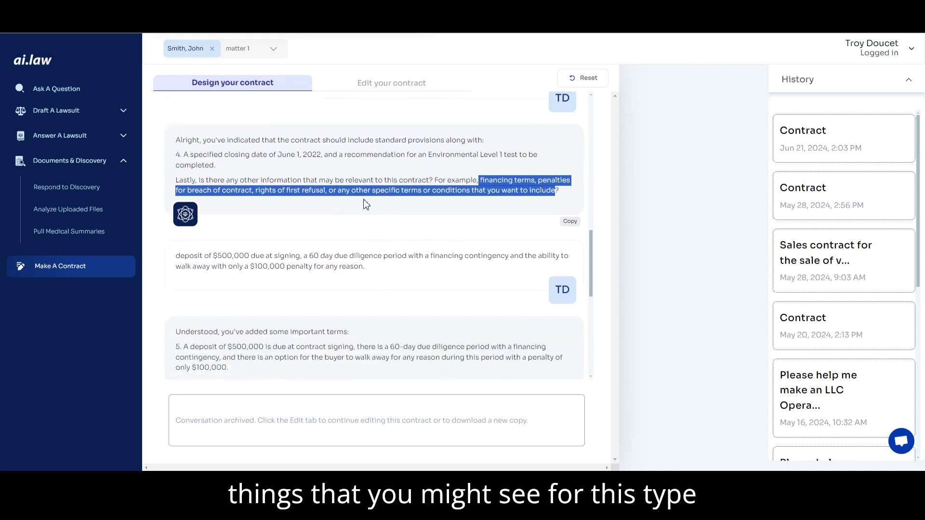
{"action": "scroll", "coordinate": [356, 212], "scroll_direction": "down", "scroll_amount": 1}
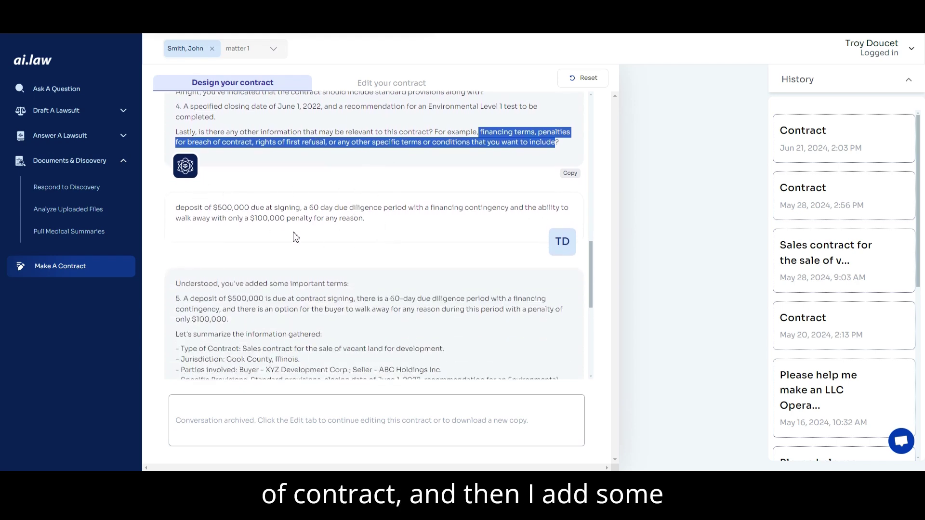
{"action": "scroll", "coordinate": [321, 248], "scroll_direction": "down", "scroll_amount": 3}
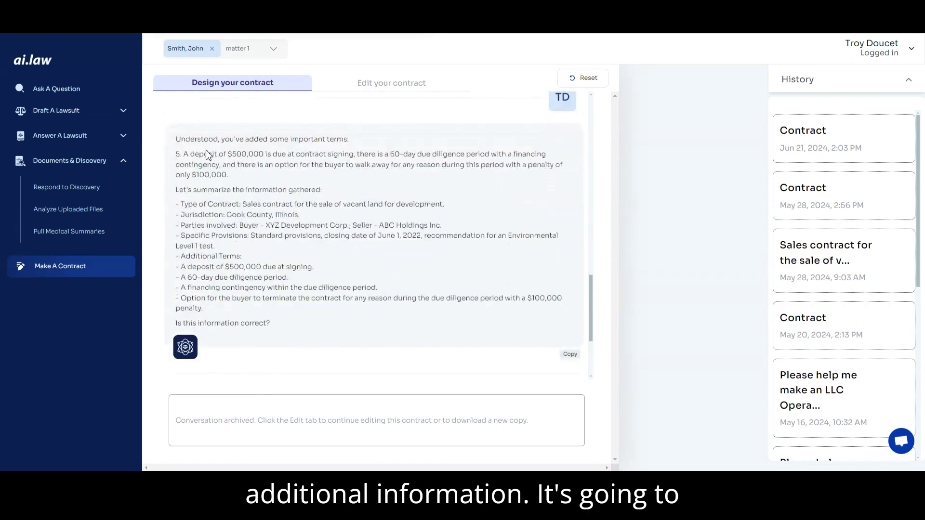
{"action": "scroll", "coordinate": [314, 279], "scroll_direction": "down", "scroll_amount": 3}
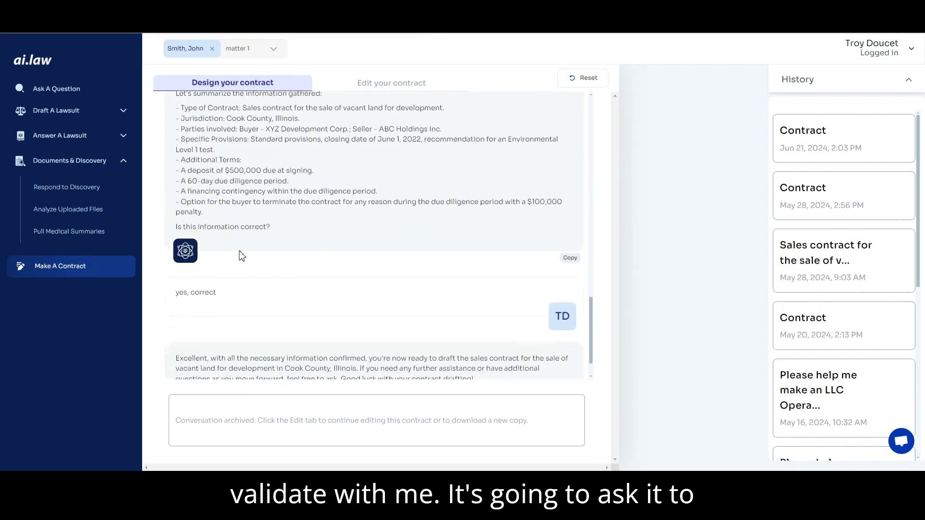
{"action": "scroll", "coordinate": [231, 274], "scroll_direction": "down", "scroll_amount": 1}
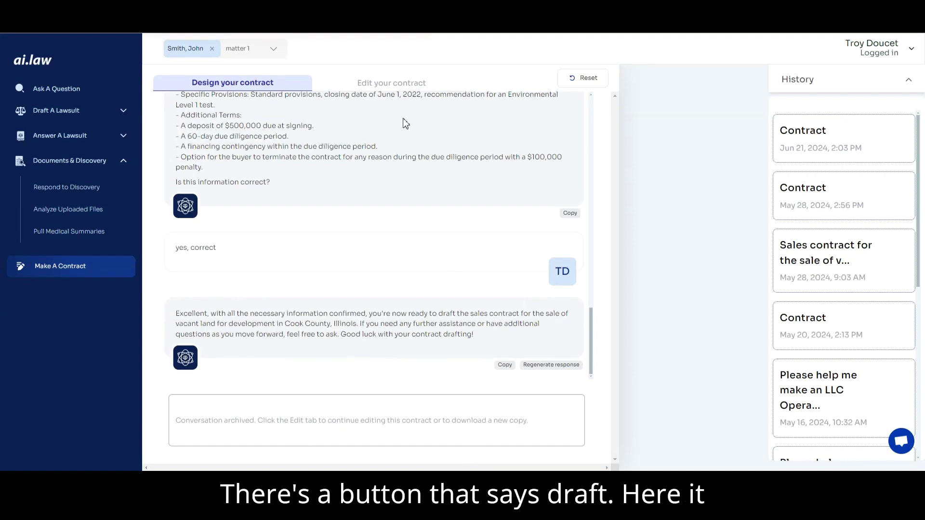
Open the generated contract for editing, zoomed out, and scroll down to the Earnest Money Deposit provision.
{"action": "left_click", "coordinate": [385, 86]}
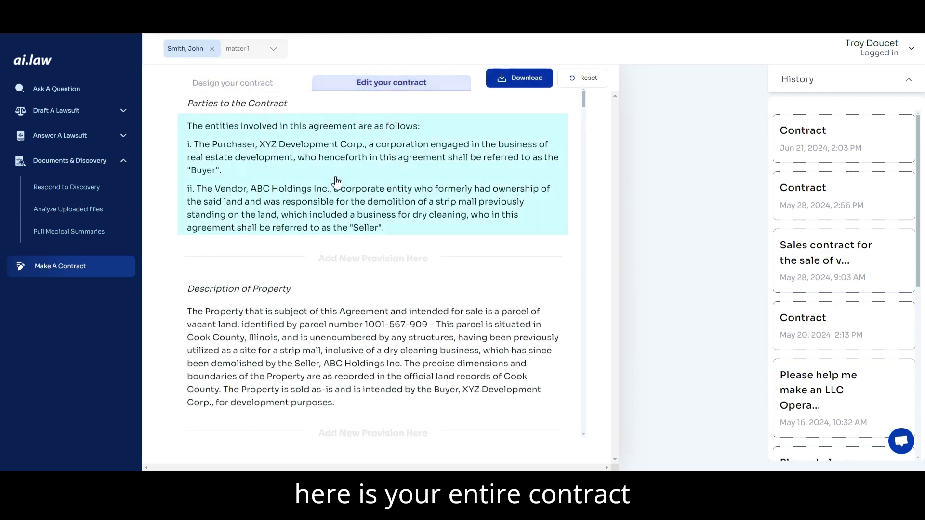
{"action": "key", "text": "ctrl+minus"}
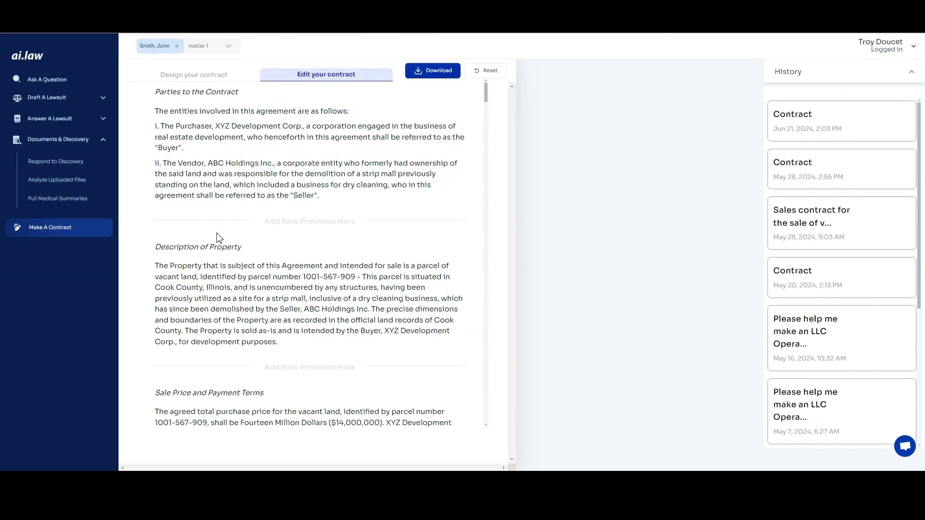
{"action": "scroll", "coordinate": [230, 220], "scroll_direction": "down", "scroll_amount": 1}
{"action": "scroll", "coordinate": [230, 219], "scroll_direction": "down", "scroll_amount": 3}
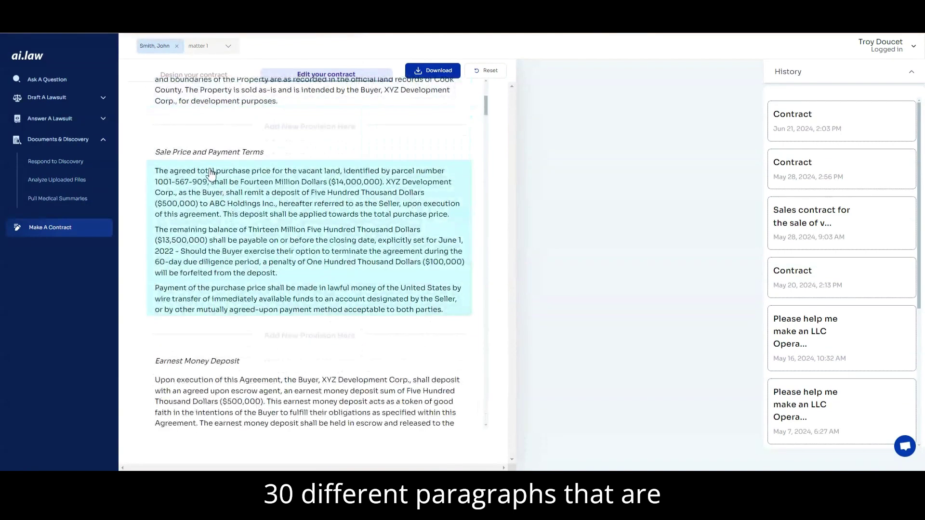
{"action": "scroll", "coordinate": [244, 167], "scroll_direction": "down", "scroll_amount": 3}
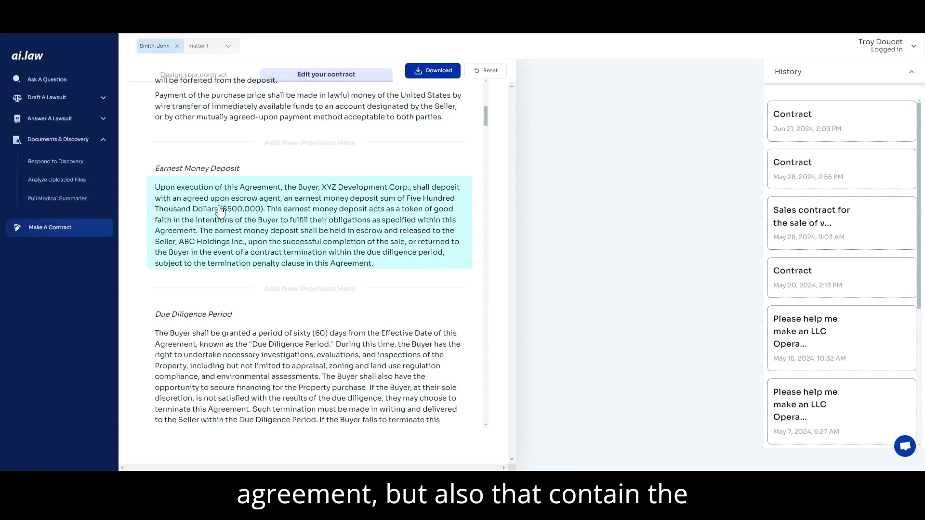
Open the Financing Contingency provision for editing and highlight its paragraph.
{"action": "left_click", "coordinate": [261, 215]}
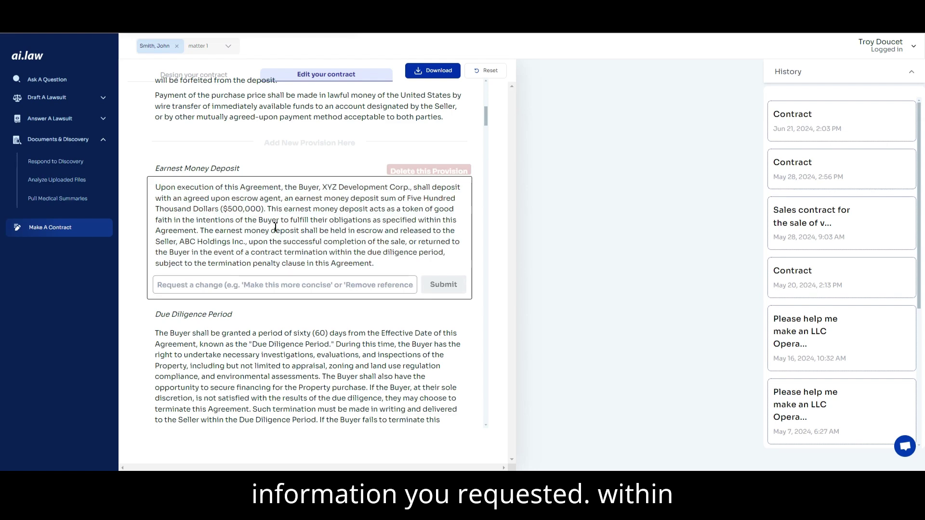
{"action": "scroll", "coordinate": [241, 236], "scroll_direction": "down", "scroll_amount": 5}
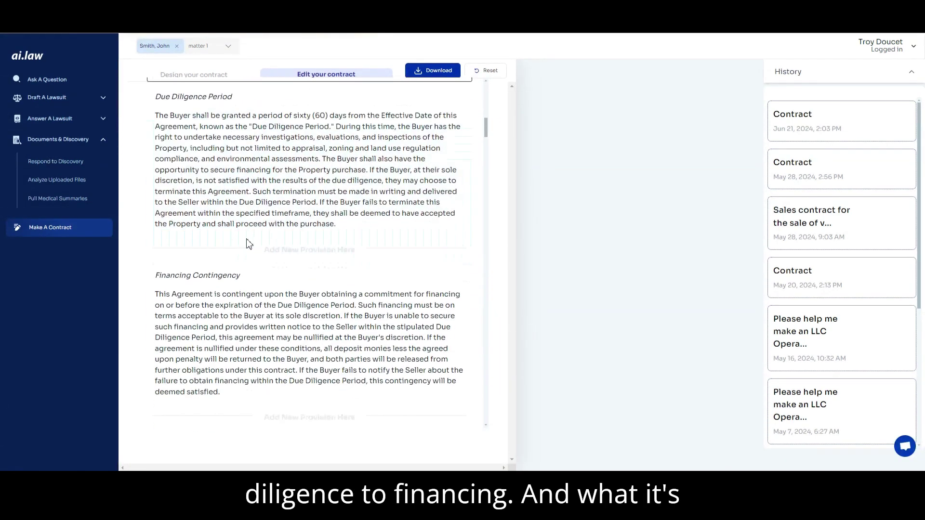
{"action": "scroll", "coordinate": [249, 243], "scroll_direction": "down", "scroll_amount": 4}
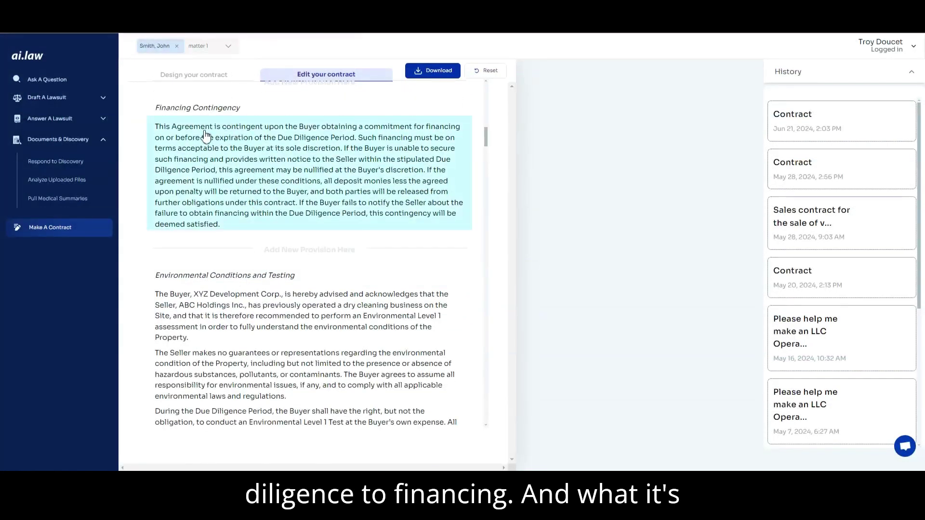
{"action": "left_click", "coordinate": [205, 136]}
{"action": "left_click_drag", "start_coordinate": [211, 126], "coordinate": [334, 170]}
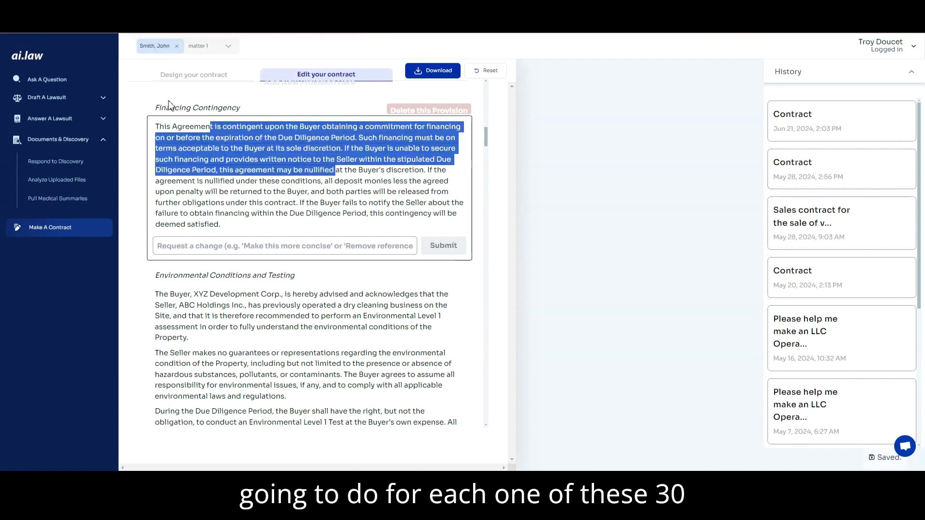
{"action": "left_click", "coordinate": [265, 138]}
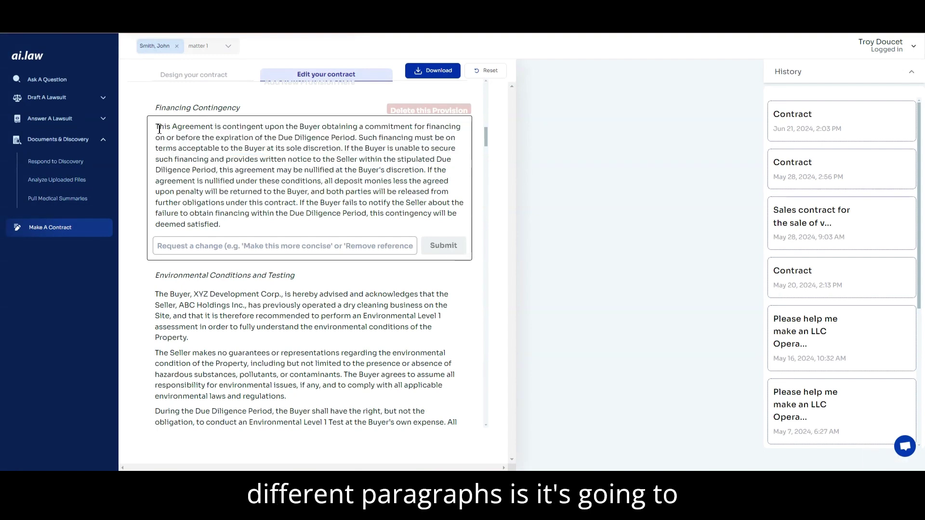
{"action": "left_click_drag", "start_coordinate": [158, 128], "coordinate": [263, 226]}
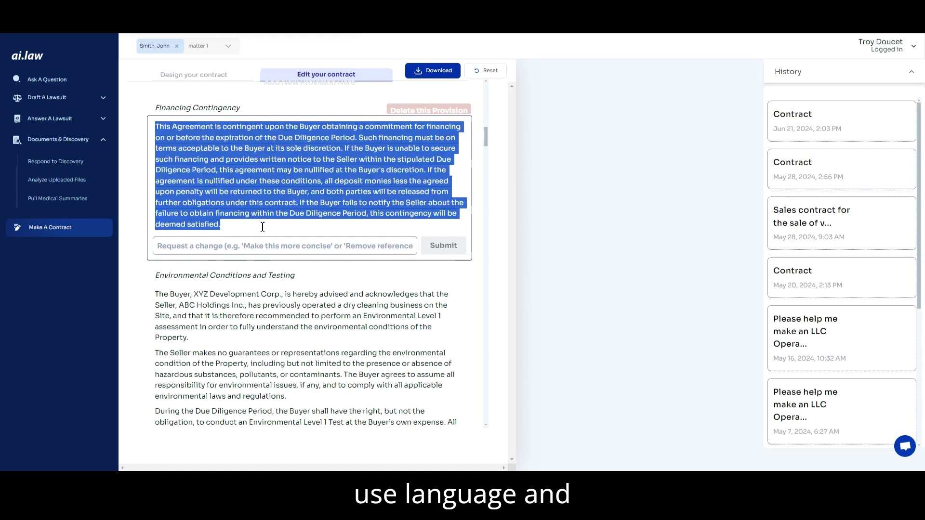
Remove the stray characters after 'deemed satisfied.' and mark the financing commitment wording.
{"action": "left_click", "coordinate": [227, 227]}
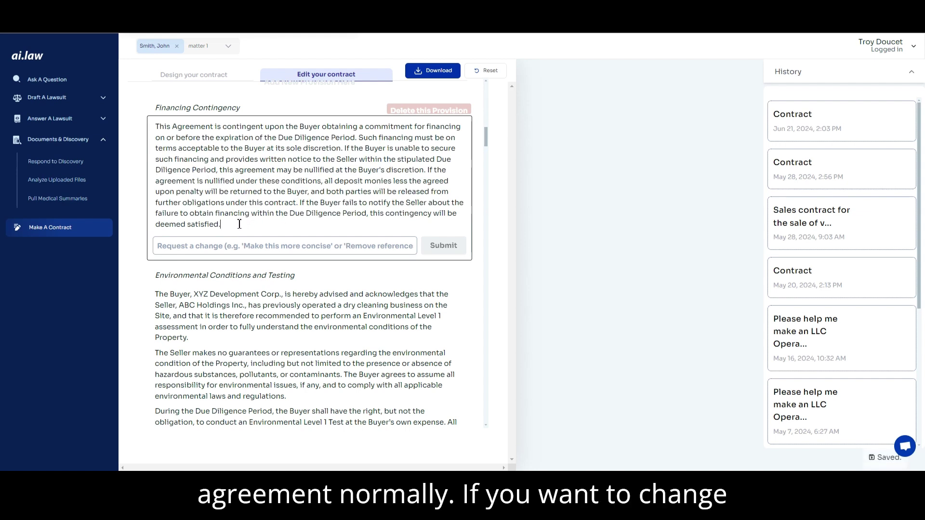
{"action": "type", "text": "sadhdsflj;lkjfdsl;j;lfds"}
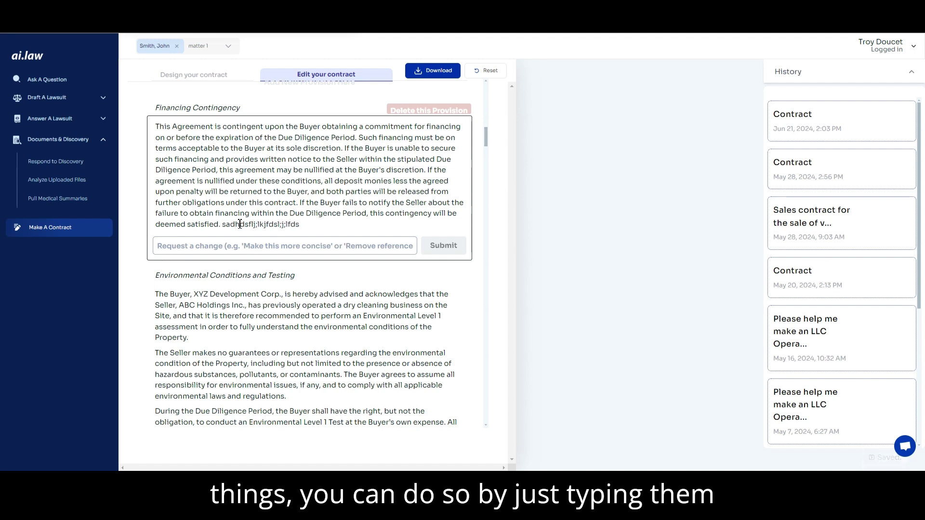
{"action": "left_click_drag", "start_coordinate": [222, 224], "coordinate": [307, 236]}
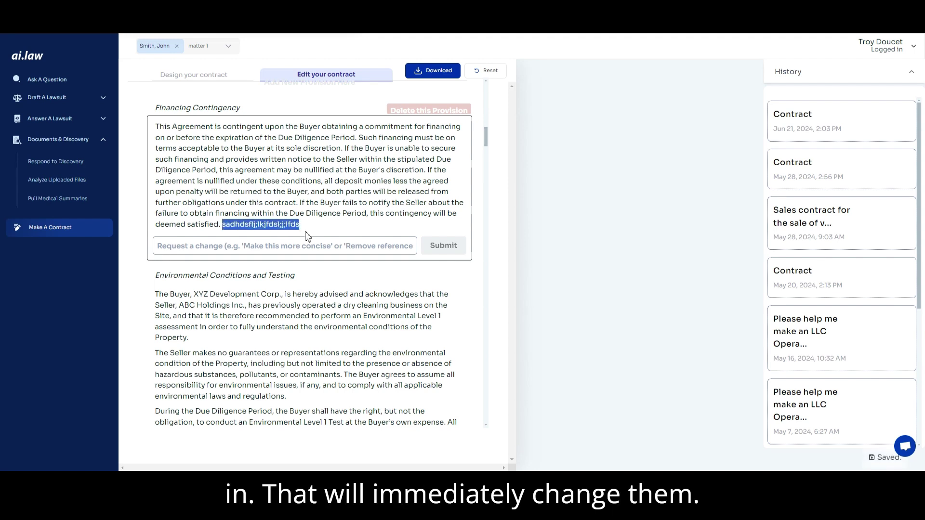
{"action": "key", "text": "BackSpace"}
{"action": "left_click", "coordinate": [260, 249]}
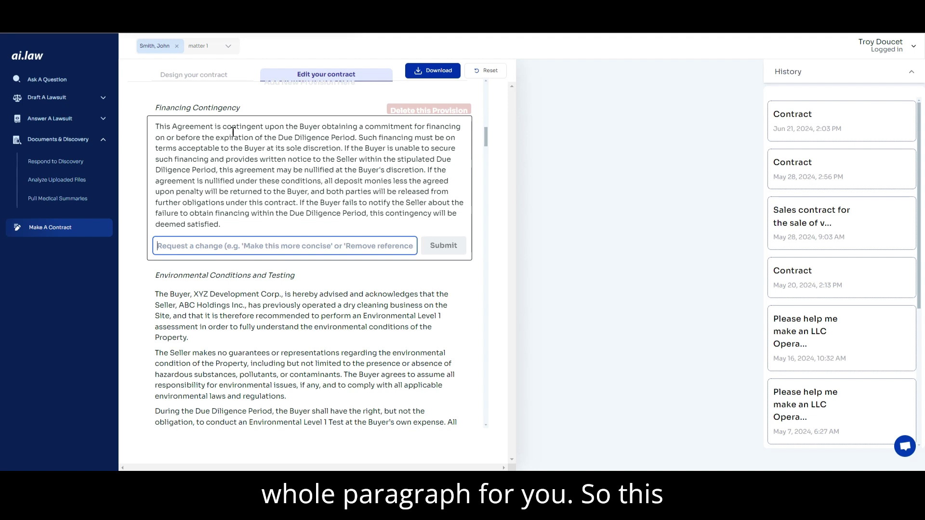
{"action": "left_click_drag", "start_coordinate": [189, 126], "coordinate": [409, 139]}
Have the AI redraft Financing Contingency to 'no contingencies for any of these things' and keep it.
{"action": "left_click", "coordinate": [324, 246]}
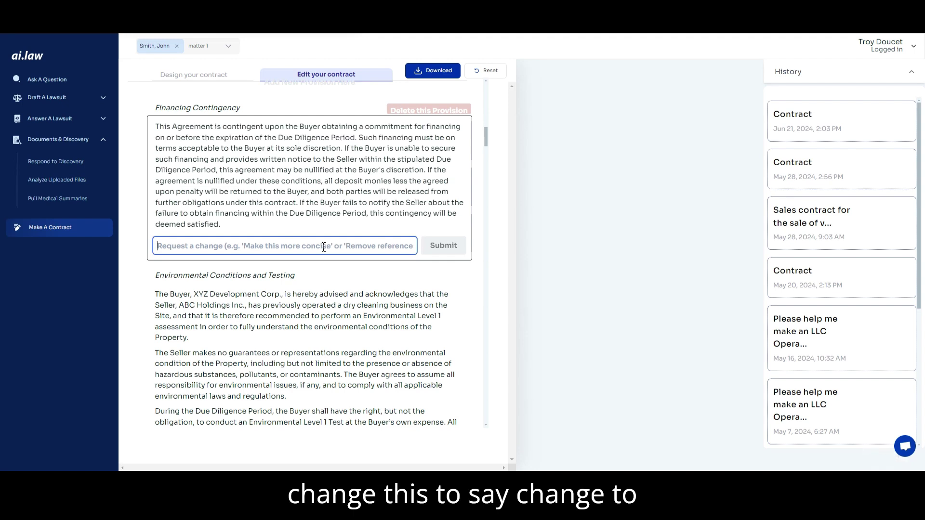
{"action": "type", "text": "change to reflect"}
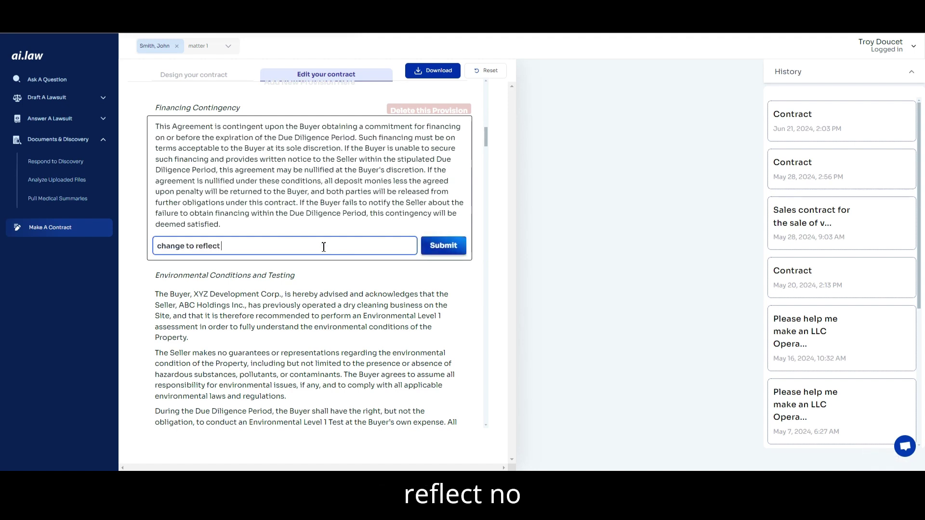
{"action": "type", "text": " no cont"}
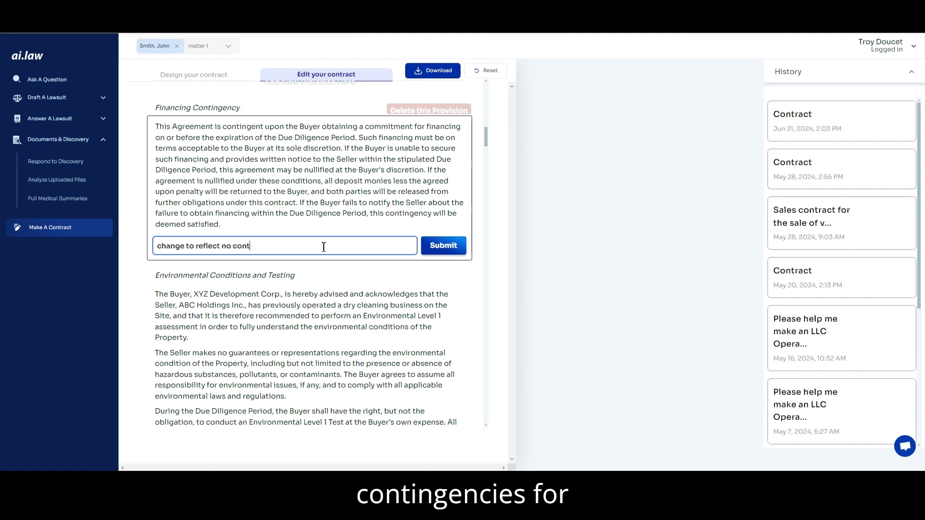
{"action": "type", "text": "ingencies for any of the"}
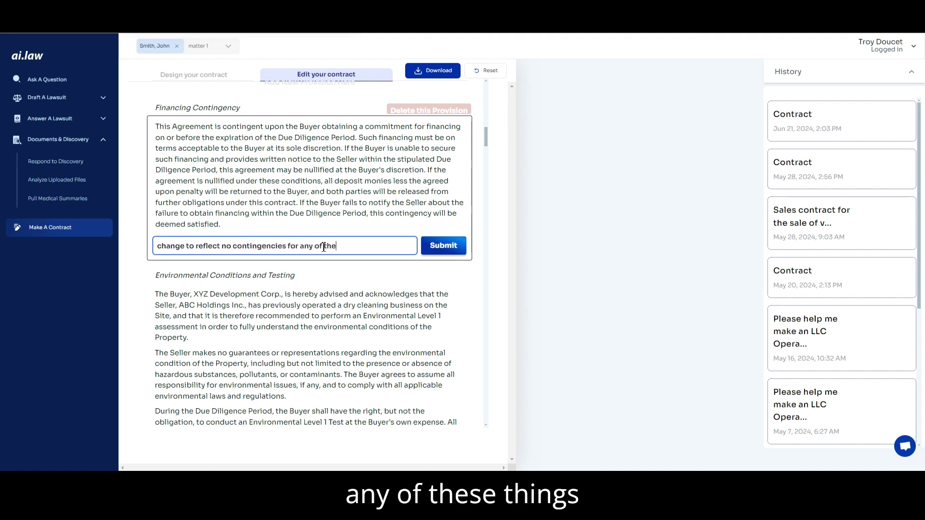
{"action": "type", "text": "se things"}
{"action": "key", "text": "Return"}
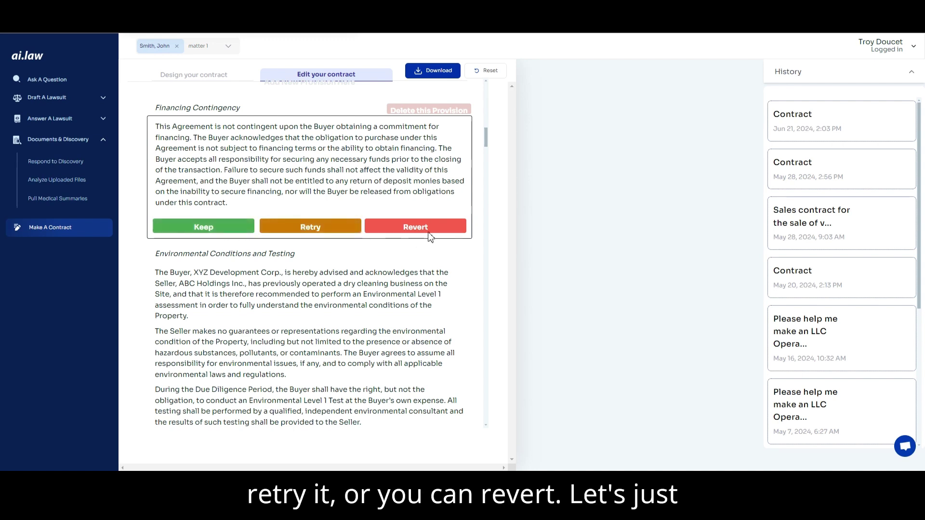
{"action": "left_click", "coordinate": [209, 225]}
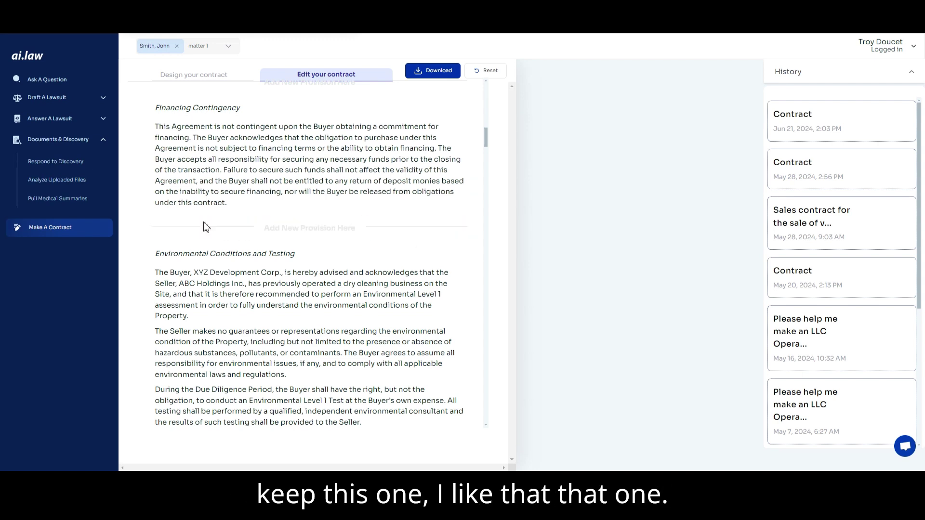
{"action": "scroll", "coordinate": [231, 197], "scroll_direction": "down", "scroll_amount": 4}
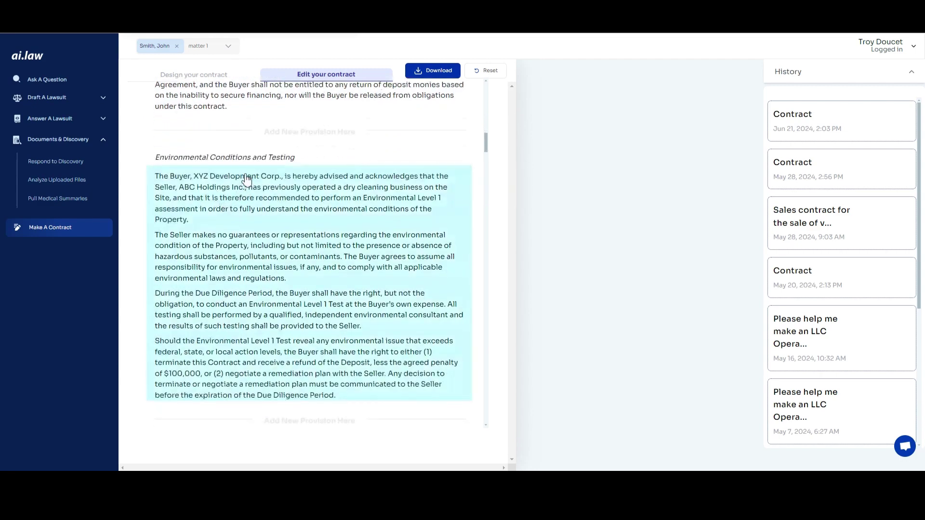
{"action": "scroll", "coordinate": [248, 187], "scroll_direction": "down", "scroll_amount": 7}
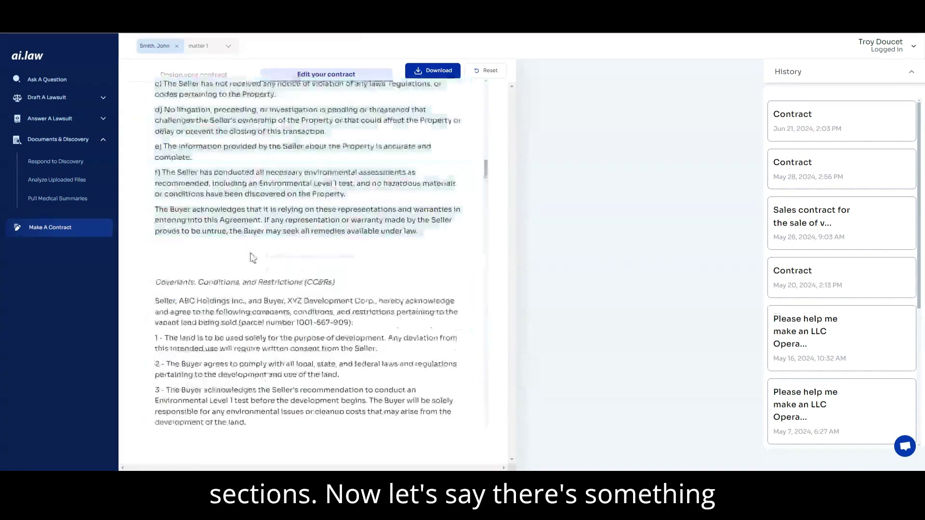
{"action": "scroll", "coordinate": [304, 264], "scroll_direction": "down", "scroll_amount": 3}
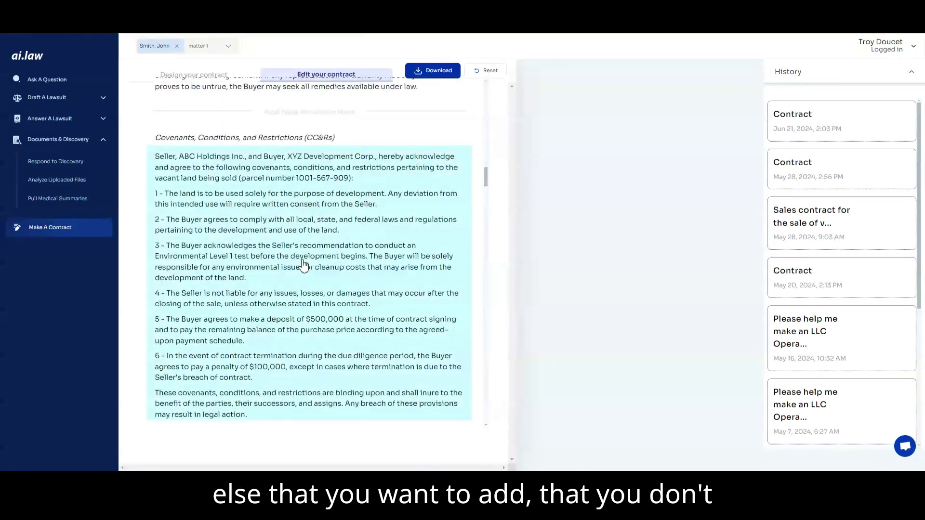
{"action": "scroll", "coordinate": [291, 226], "scroll_direction": "up", "scroll_amount": 2}
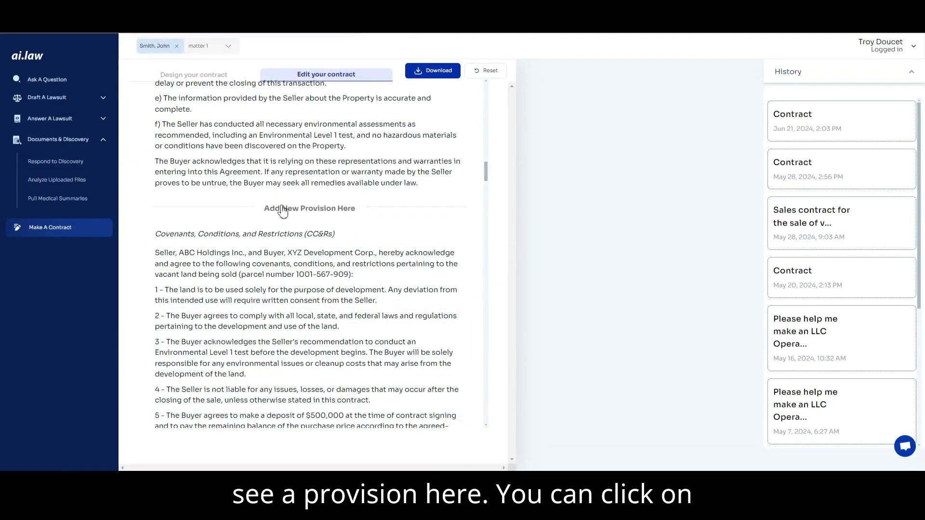
Add a provision 'No martians from Jupiter or out of space can participate in the financing.' before CC&Rs.
{"action": "left_click", "coordinate": [282, 211]}
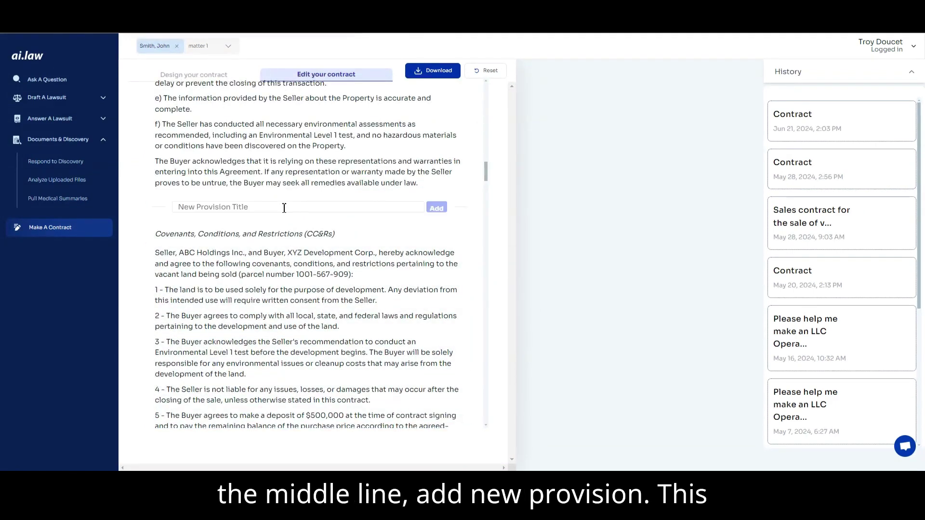
{"action": "scroll", "coordinate": [280, 206], "scroll_direction": "up", "scroll_amount": 1}
{"action": "scroll", "coordinate": [280, 206], "scroll_direction": "up", "scroll_amount": 3}
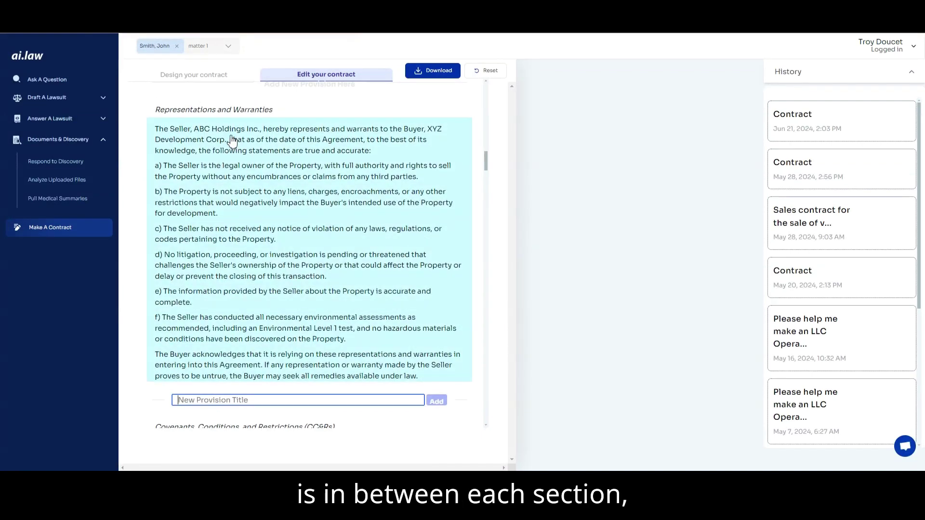
{"action": "scroll", "coordinate": [271, 138], "scroll_direction": "up", "scroll_amount": 1}
{"action": "scroll", "coordinate": [260, 155], "scroll_direction": "down", "scroll_amount": 3}
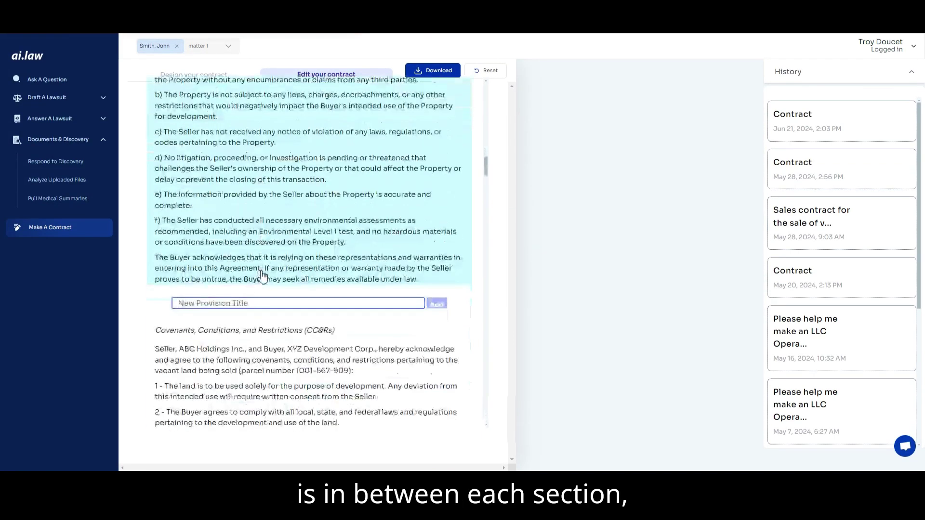
{"action": "left_click", "coordinate": [238, 303]}
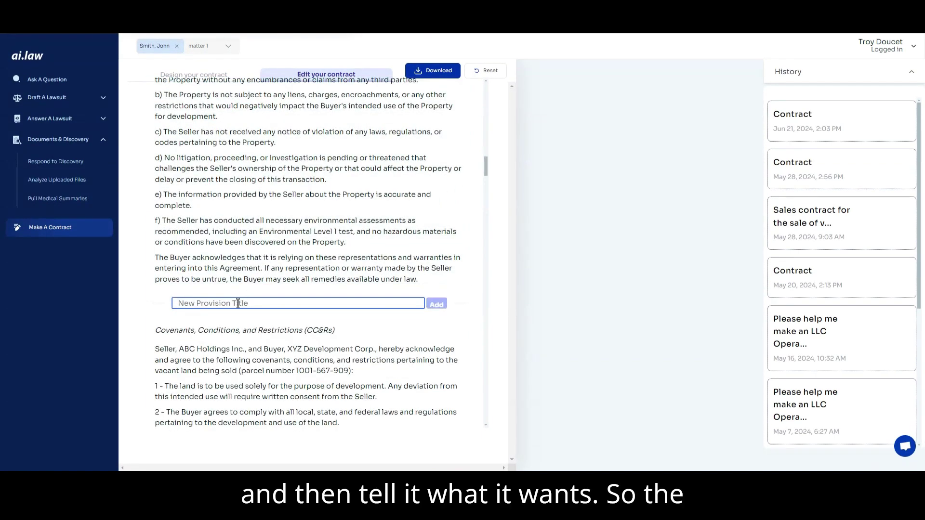
{"action": "type", "text": "No"}
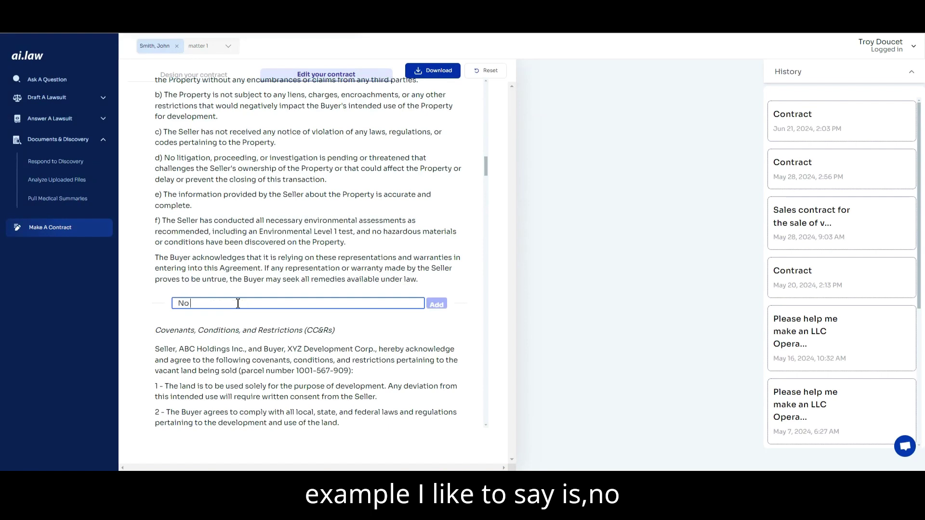
{"action": "type", "text": " martians fo"}
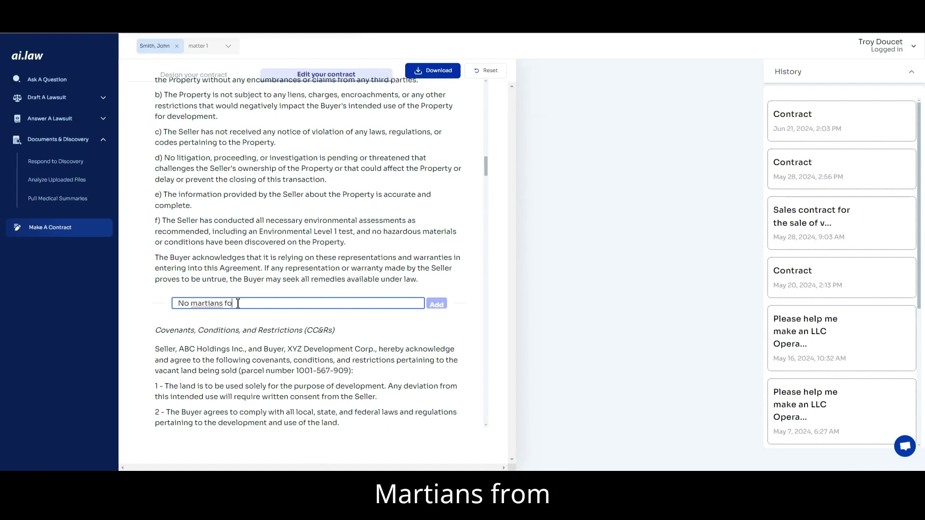
{"action": "key", "text": "BackSpace"}
{"action": "type", "text": "rom Jupit"}
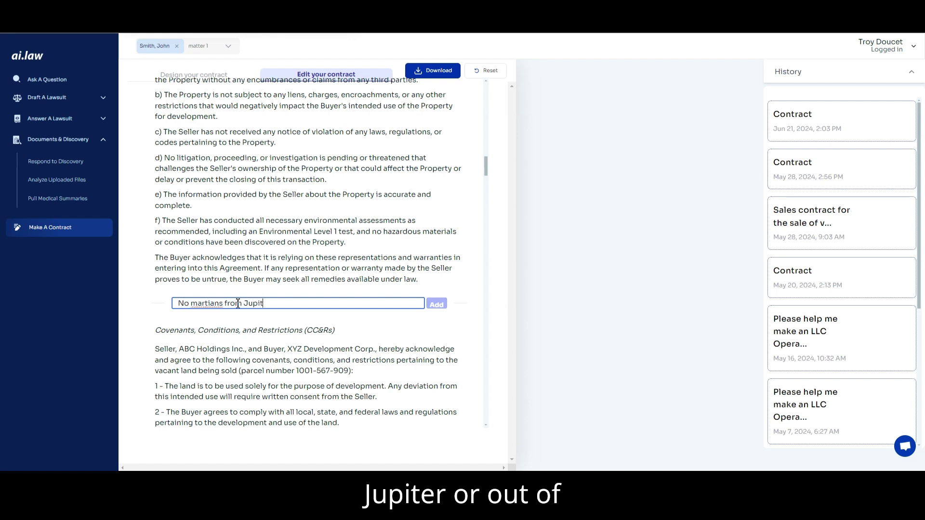
{"action": "type", "text": "er or out of s"}
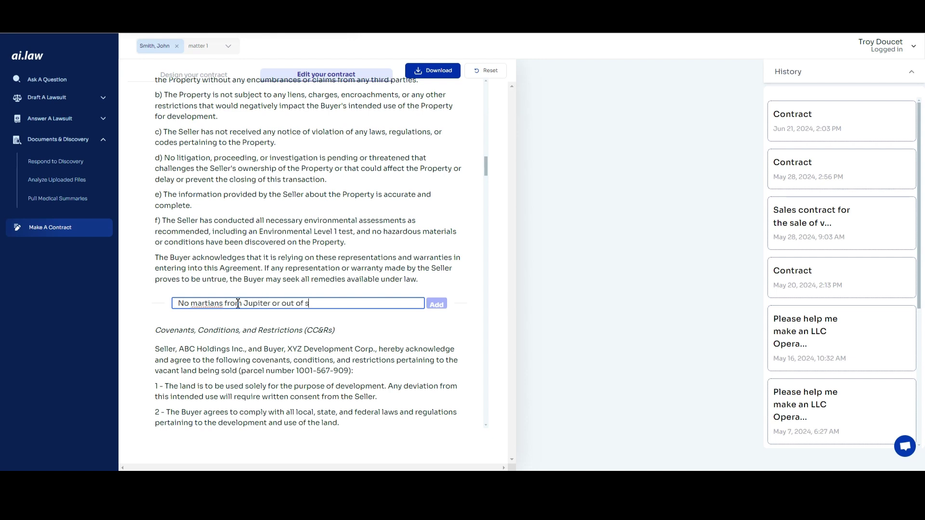
{"action": "type", "text": "pace can"}
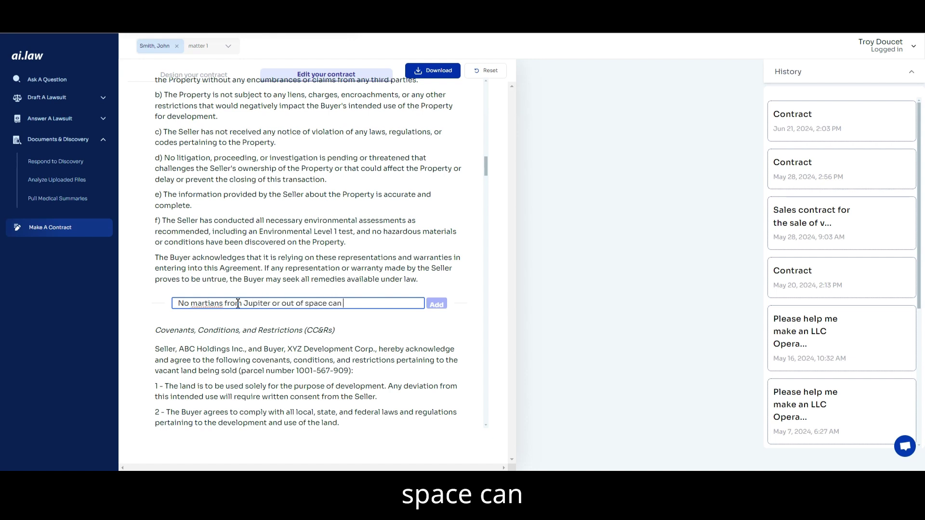
{"action": "type", "text": " partic"}
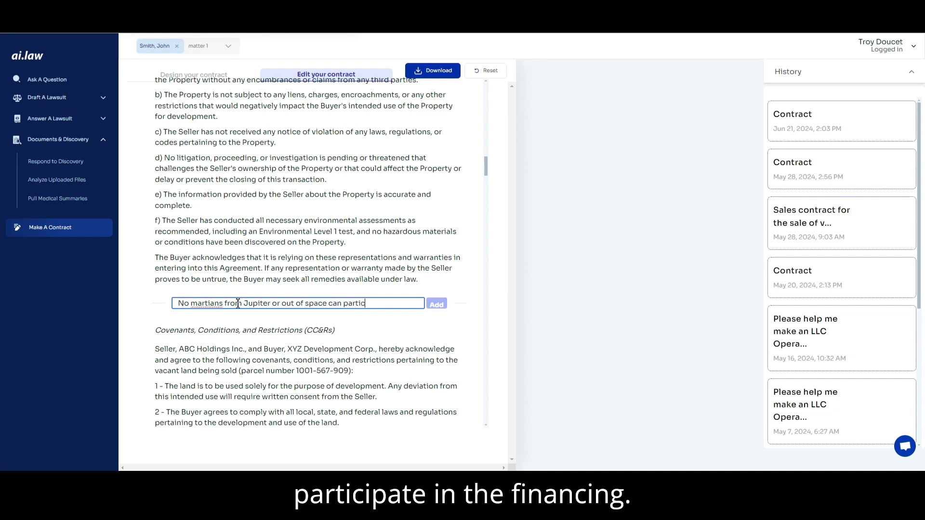
{"action": "type", "text": "ipate in the financing."}
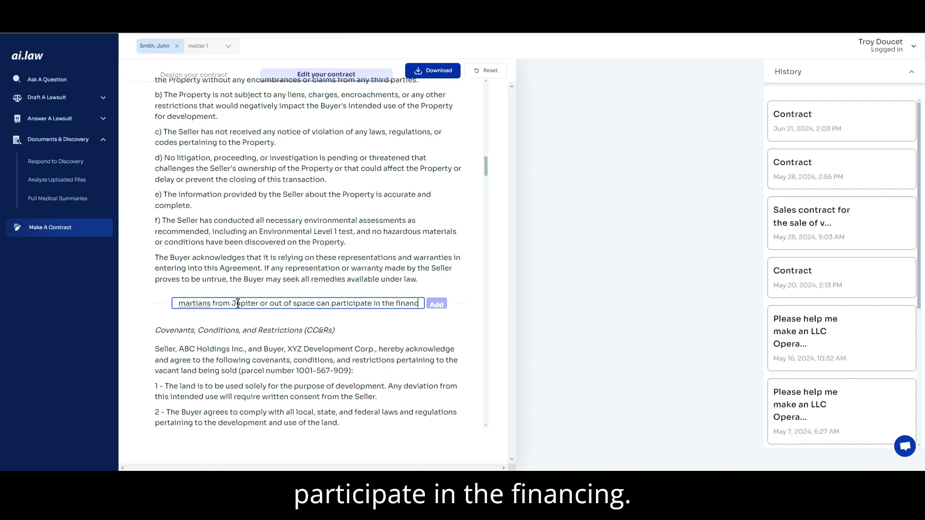
{"action": "key", "text": "Return"}
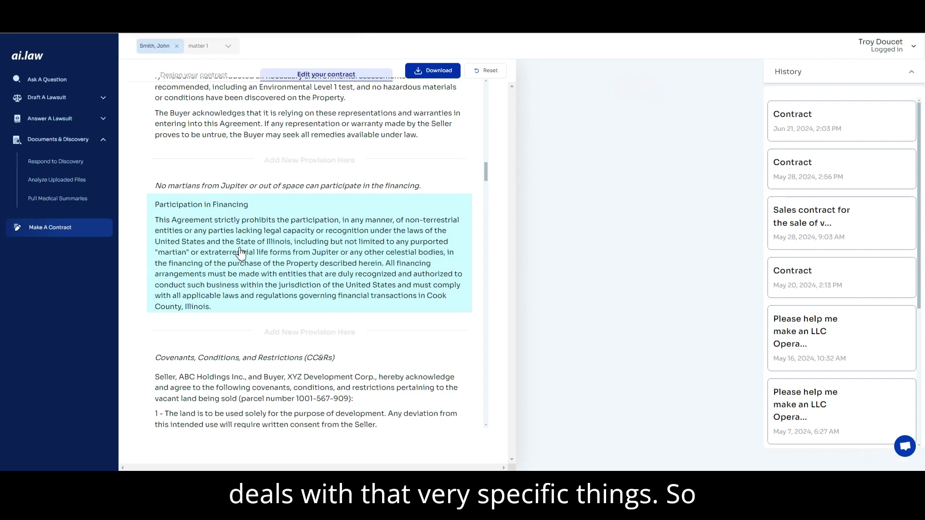
Open the new Participation in Financing provision and select its non-terrestrial entities wording.
{"action": "left_click", "coordinate": [407, 226]}
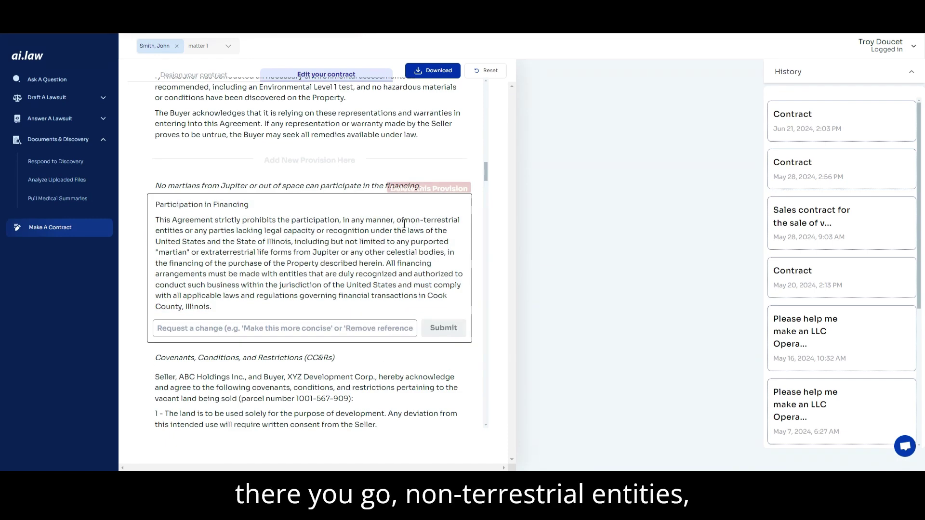
{"action": "left_click_drag", "start_coordinate": [407, 223], "coordinate": [302, 259]}
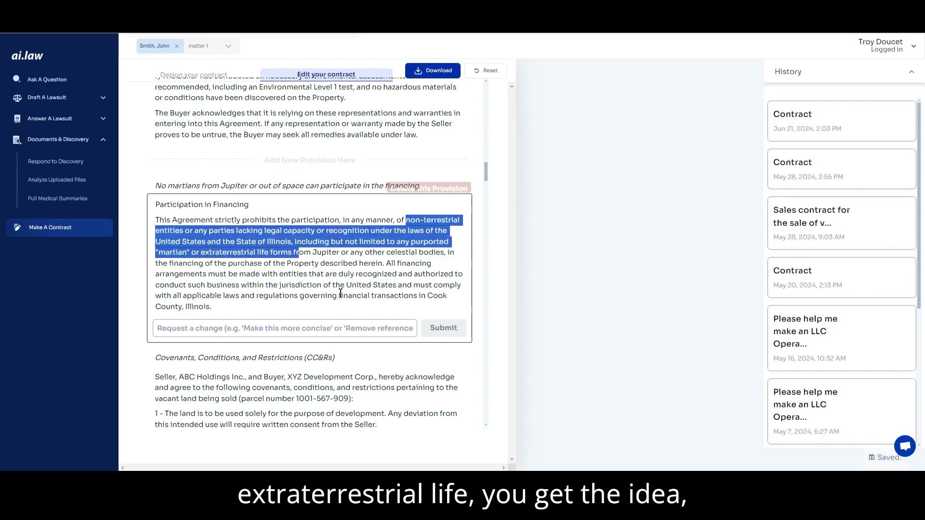
Download the finished contract and open Contract-Jun_22_2024 in Microsoft Word.
{"action": "left_click", "coordinate": [334, 296]}
{"action": "scroll", "coordinate": [337, 299], "scroll_direction": "down", "scroll_amount": 15}
{"action": "scroll", "coordinate": [339, 308], "scroll_direction": "down", "scroll_amount": 15}
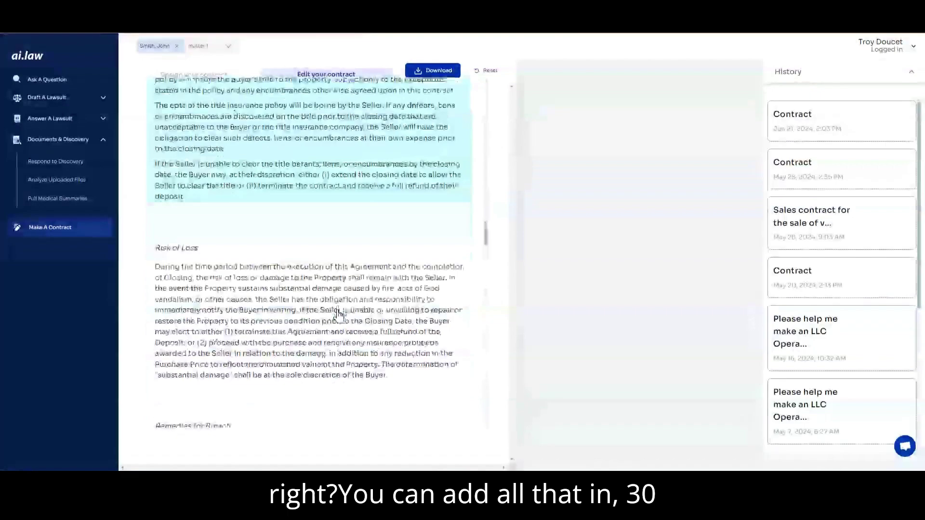
{"action": "scroll", "coordinate": [341, 334], "scroll_direction": "down", "scroll_amount": 15}
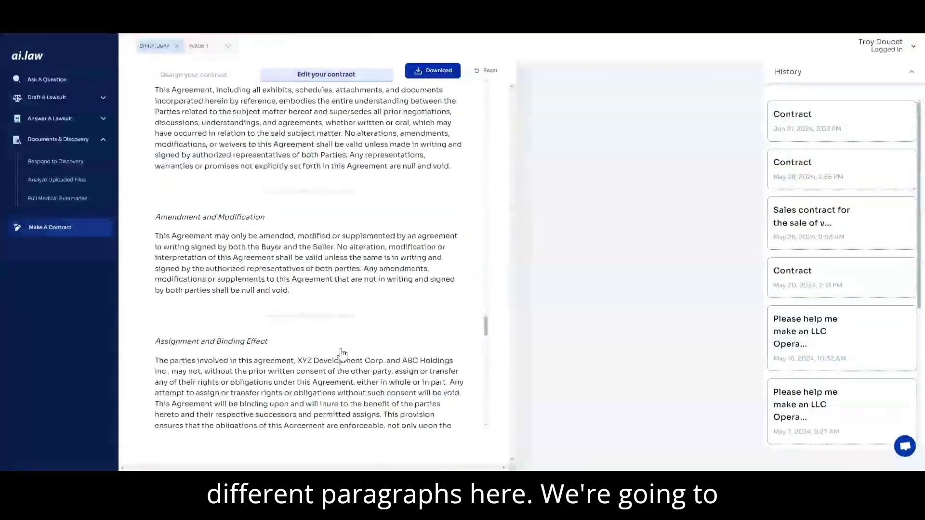
{"action": "scroll", "coordinate": [354, 383], "scroll_direction": "down", "scroll_amount": 3}
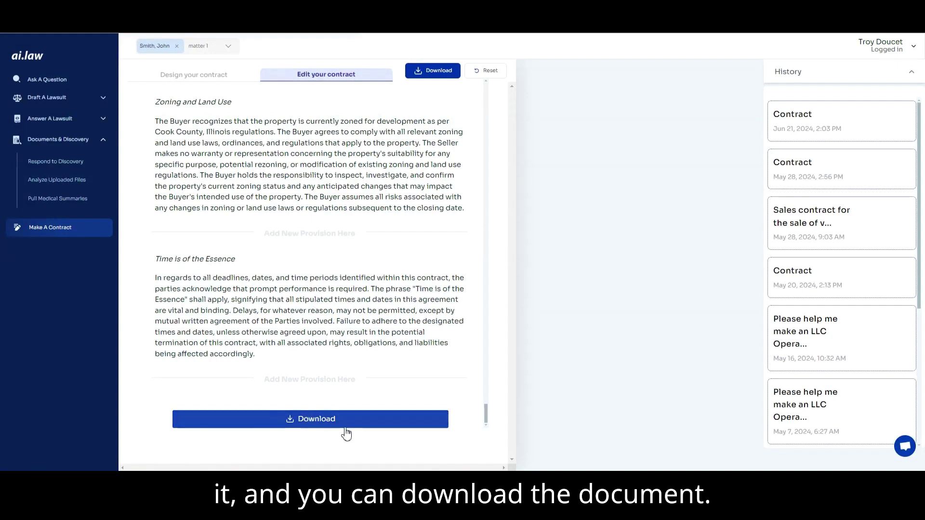
{"action": "left_click", "coordinate": [318, 421]}
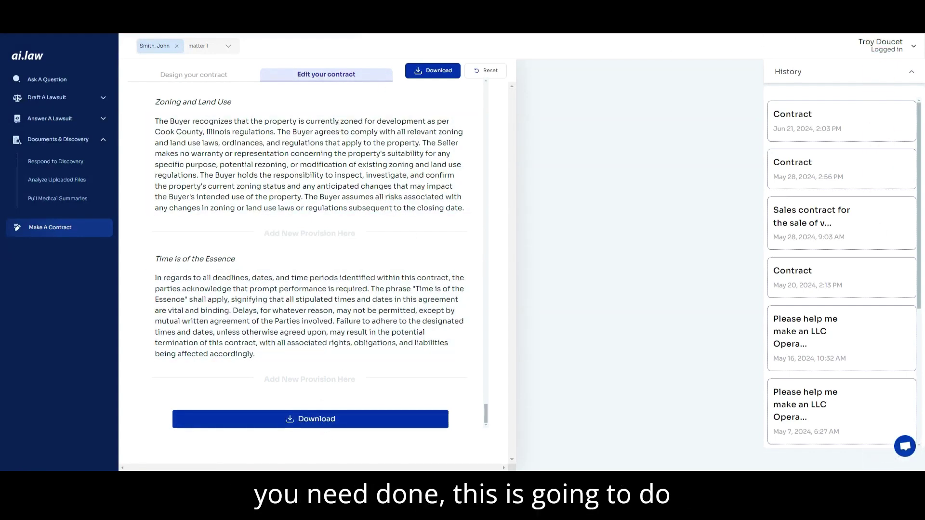
{"action": "left_click", "coordinate": [795, 43]}
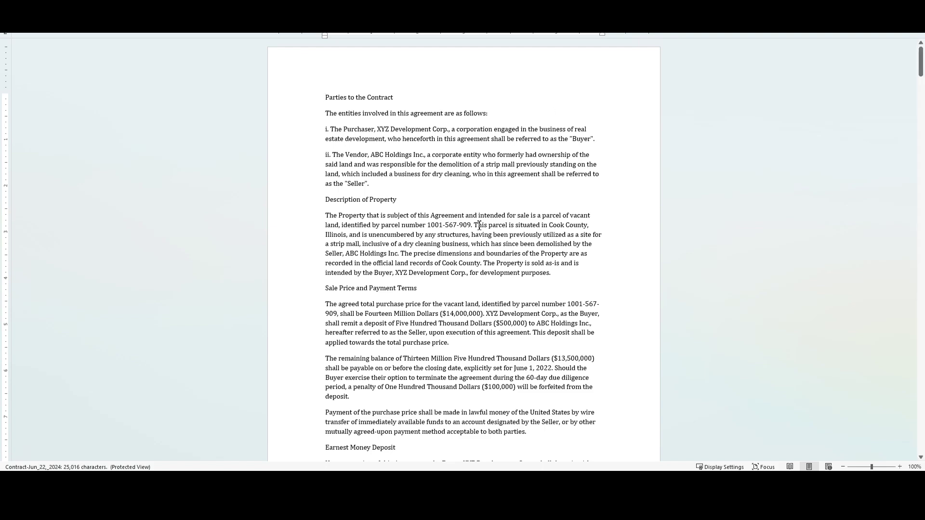
Scroll through all 11 pages of the contract to the closing Time is of the Essence clause.
{"action": "scroll", "coordinate": [480, 226], "scroll_direction": "down", "scroll_amount": 3}
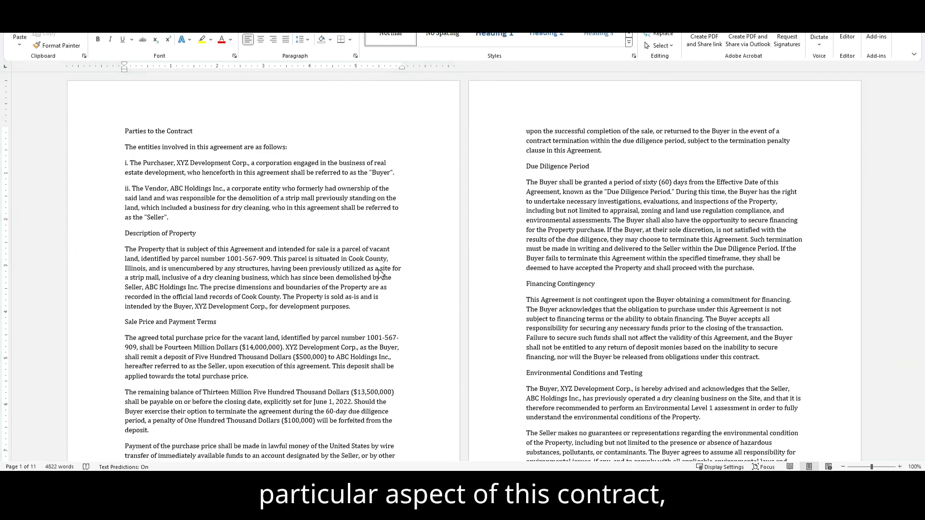
{"action": "scroll", "coordinate": [621, 298], "scroll_direction": "down", "scroll_amount": 8}
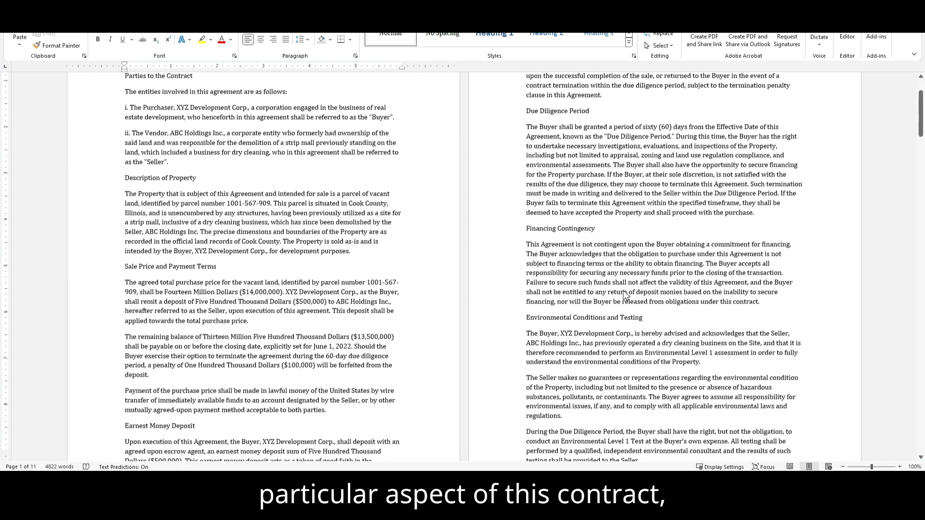
{"action": "scroll", "coordinate": [615, 319], "scroll_direction": "down", "scroll_amount": 11}
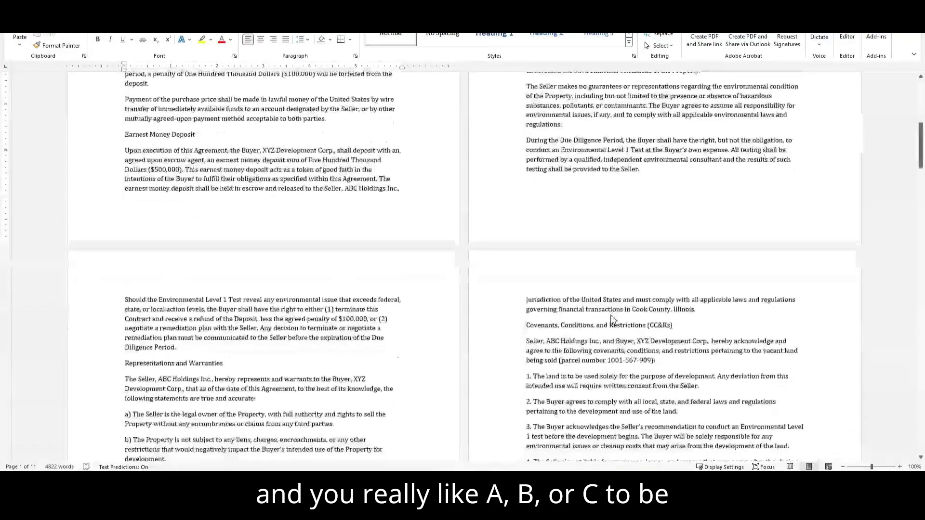
{"action": "scroll", "coordinate": [611, 326], "scroll_direction": "down", "scroll_amount": 14}
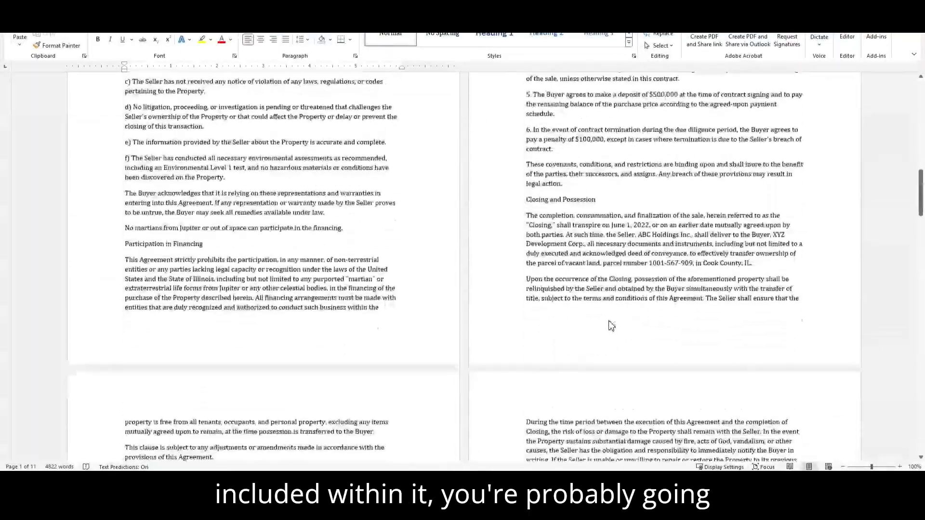
{"action": "scroll", "coordinate": [611, 327], "scroll_direction": "down", "scroll_amount": 10}
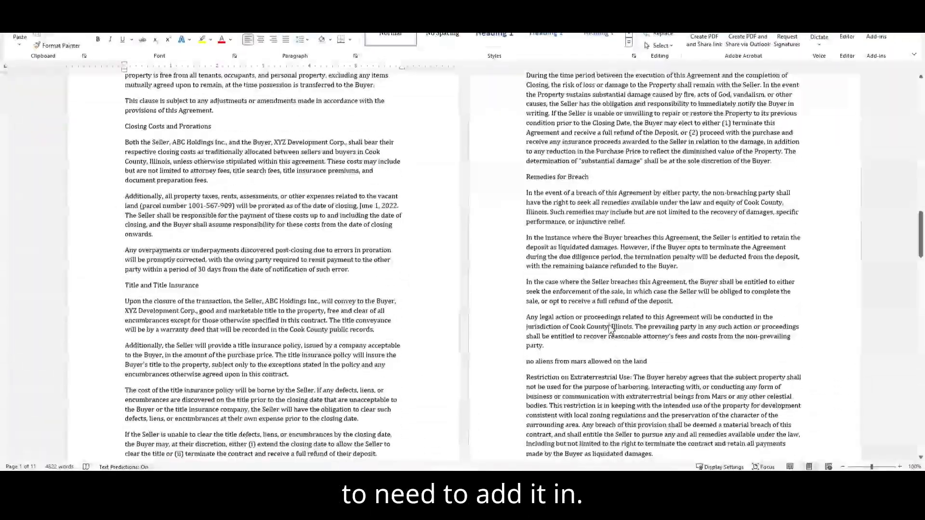
{"action": "scroll", "coordinate": [609, 332], "scroll_direction": "down", "scroll_amount": 12}
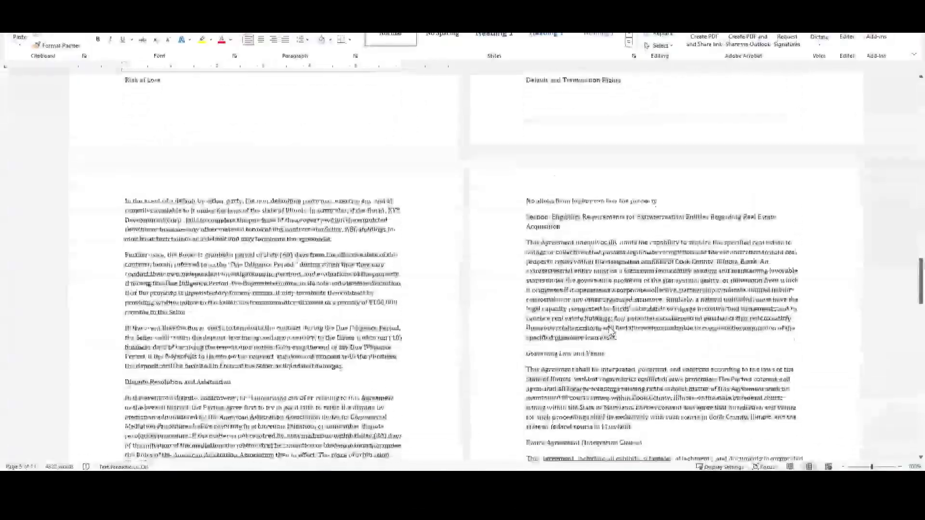
{"action": "scroll", "coordinate": [573, 338], "scroll_direction": "down", "scroll_amount": 9}
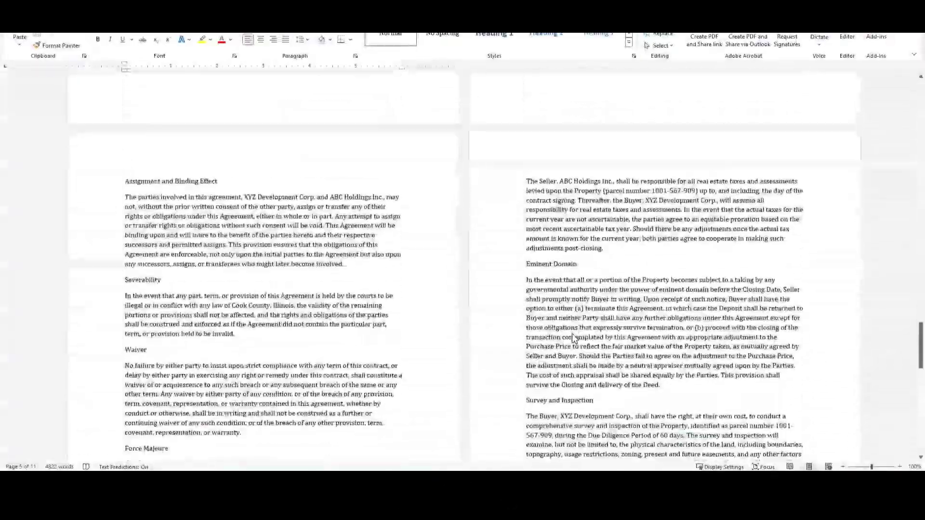
{"action": "scroll", "coordinate": [575, 340], "scroll_direction": "down", "scroll_amount": 10}
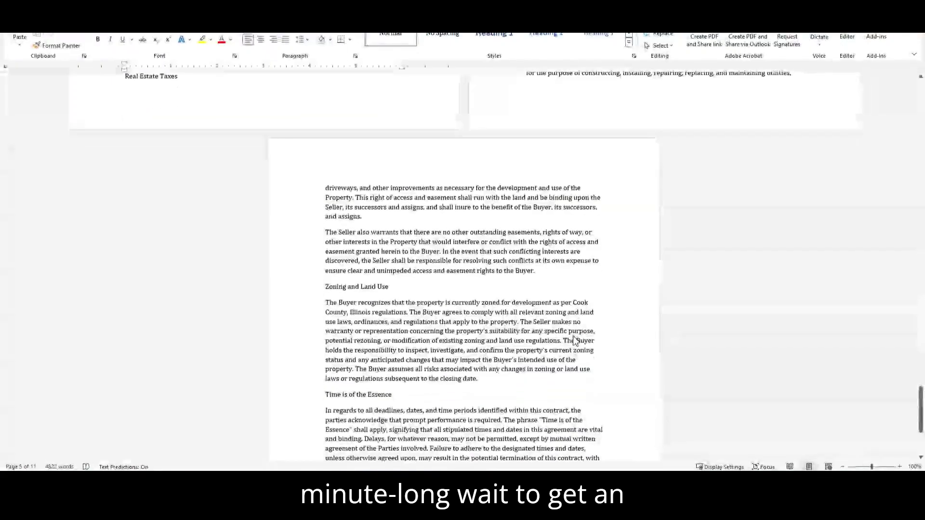
{"action": "scroll", "coordinate": [477, 371], "scroll_direction": "down", "scroll_amount": 3}
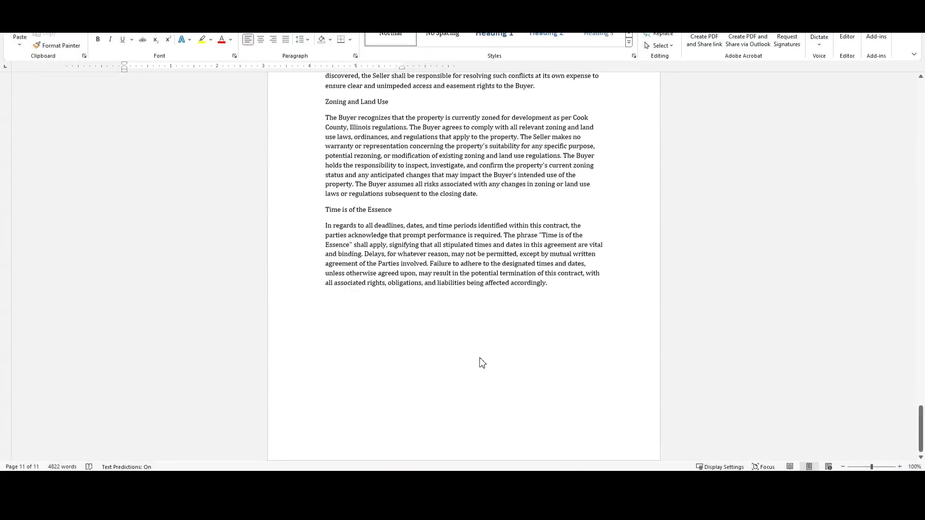
{"action": "scroll", "coordinate": [481, 364], "scroll_direction": "up", "scroll_amount": 3}
{"action": "scroll", "coordinate": [471, 334], "scroll_direction": "up", "scroll_amount": 2}
{"action": "scroll", "coordinate": [472, 337], "scroll_direction": "down", "scroll_amount": 6}
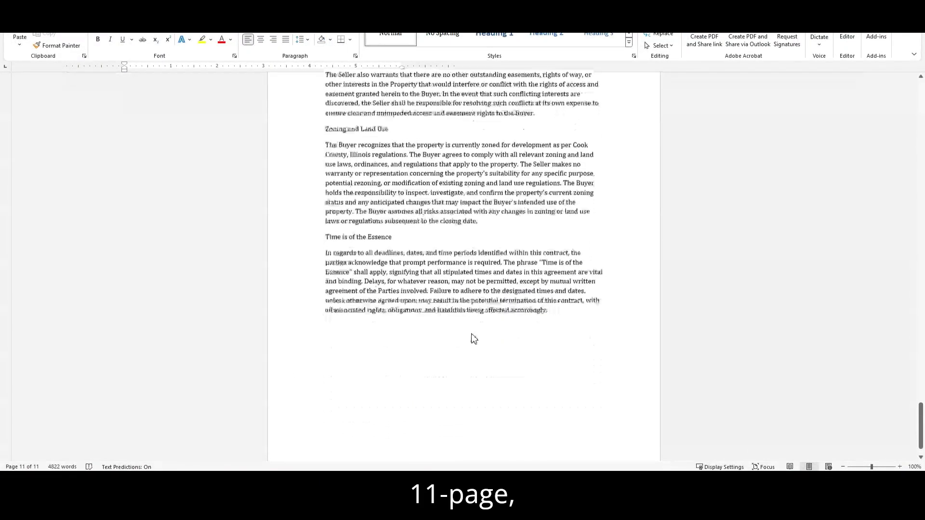
{"action": "scroll", "coordinate": [474, 341], "scroll_direction": "up", "scroll_amount": 10}
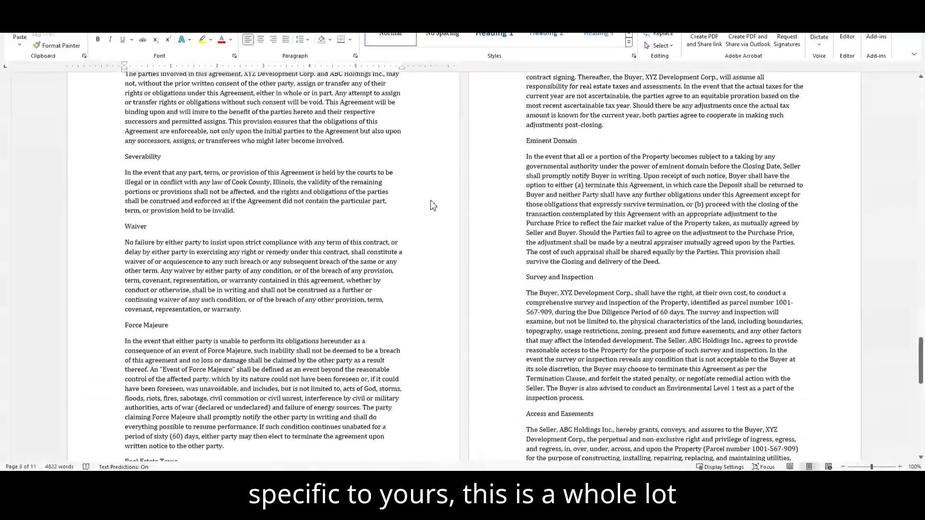
{"action": "scroll", "coordinate": [406, 323], "scroll_direction": "up", "scroll_amount": 5}
{"action": "scroll", "coordinate": [406, 323], "scroll_direction": "up", "scroll_amount": 5}
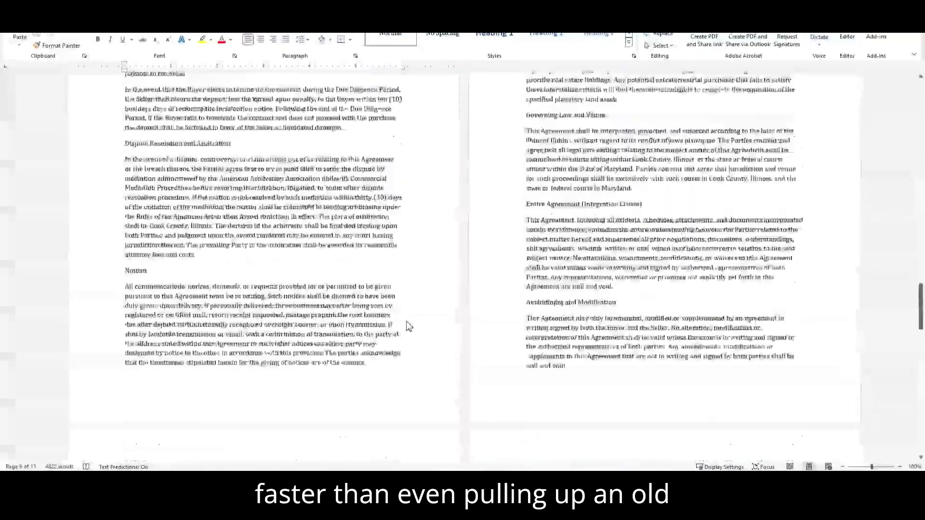
{"action": "scroll", "coordinate": [385, 347], "scroll_direction": "up", "scroll_amount": 1}
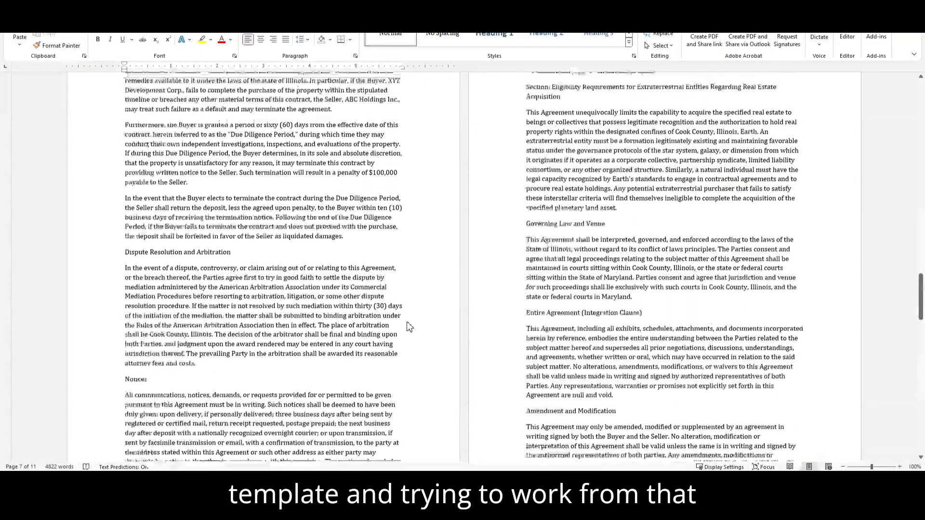
{"action": "scroll", "coordinate": [367, 369], "scroll_direction": "up", "scroll_amount": 8}
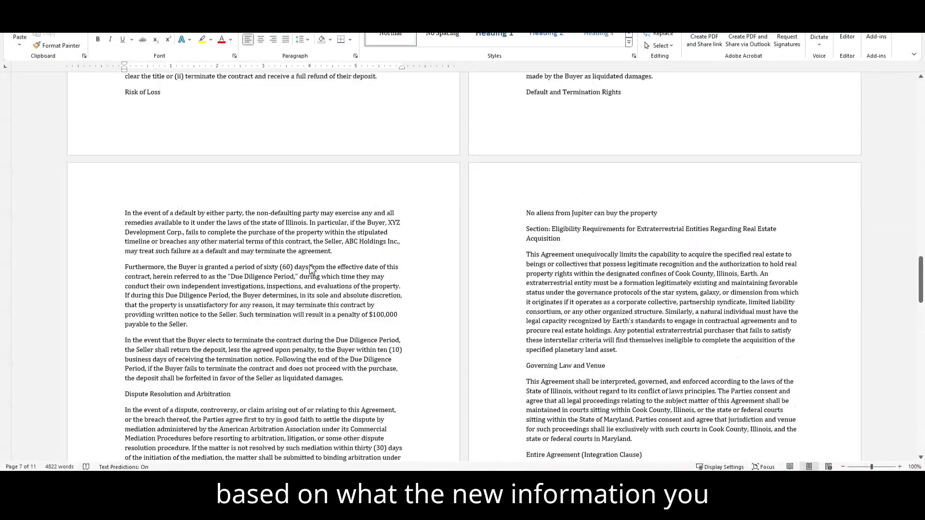
{"action": "scroll", "coordinate": [311, 267], "scroll_direction": "up", "scroll_amount": 15}
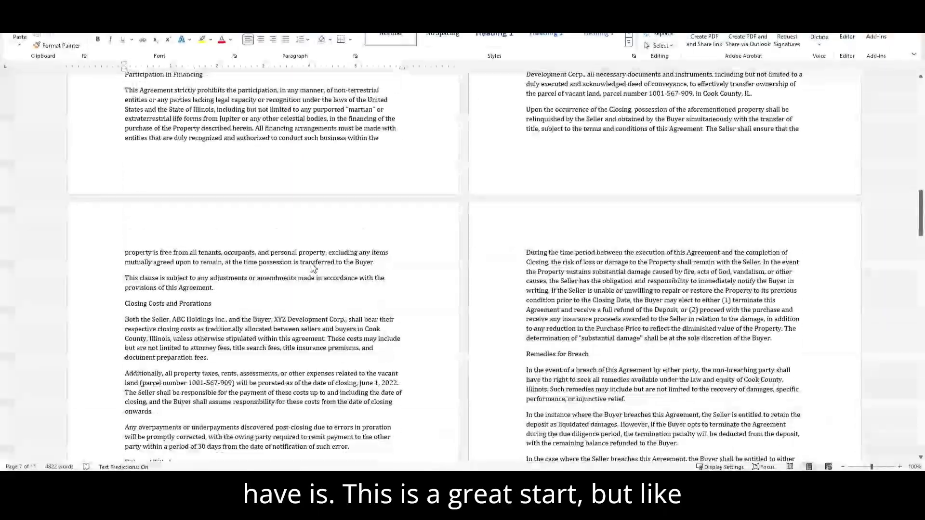
{"action": "scroll", "coordinate": [311, 267], "scroll_direction": "up", "scroll_amount": 20}
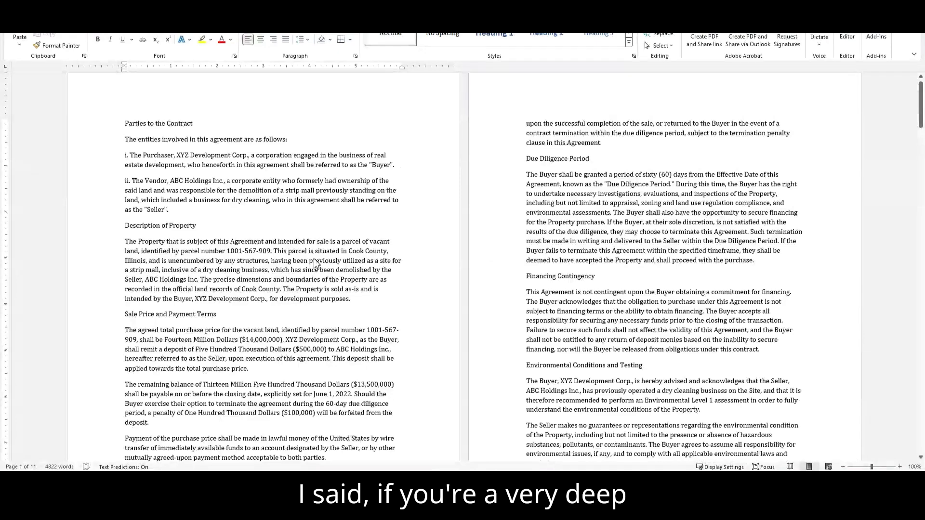
{"action": "scroll", "coordinate": [313, 265], "scroll_direction": "down", "scroll_amount": 1}
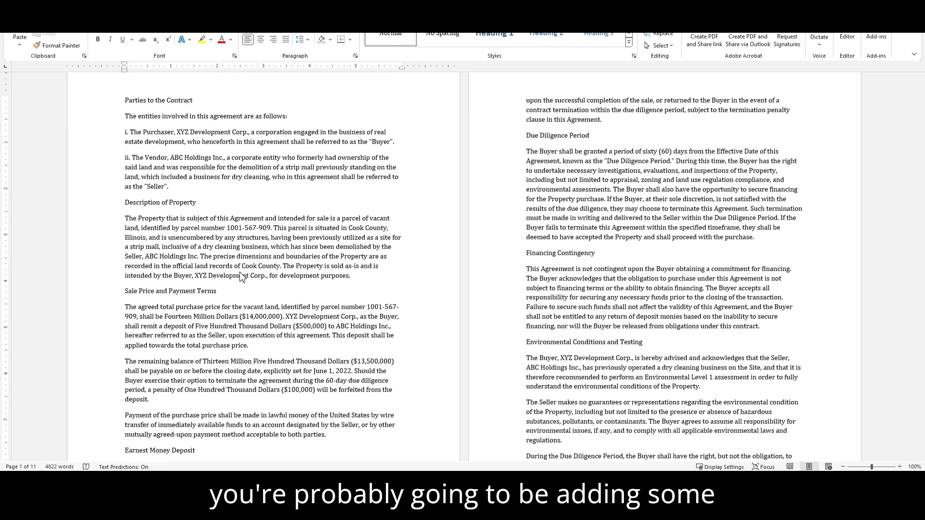
{"action": "scroll", "coordinate": [383, 286], "scroll_direction": "down", "scroll_amount": 5}
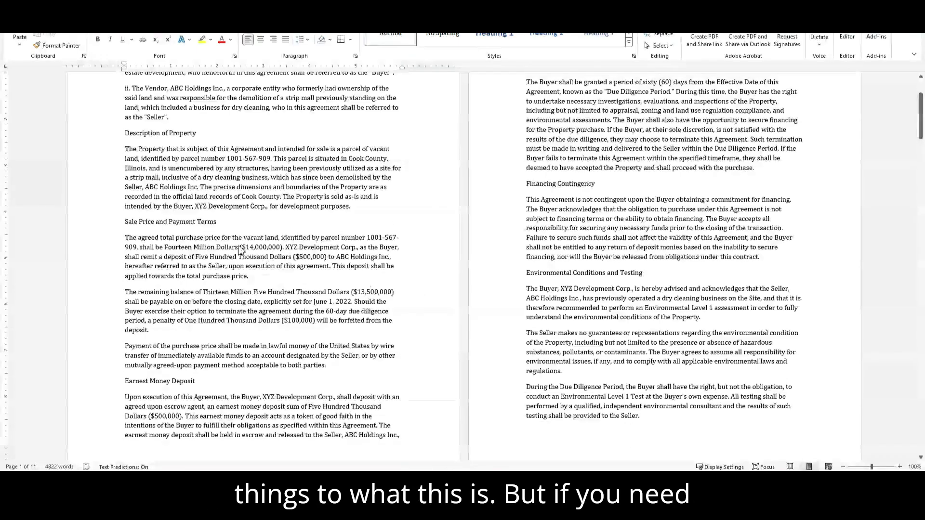
{"action": "scroll", "coordinate": [225, 247], "scroll_direction": "up", "scroll_amount": 4}
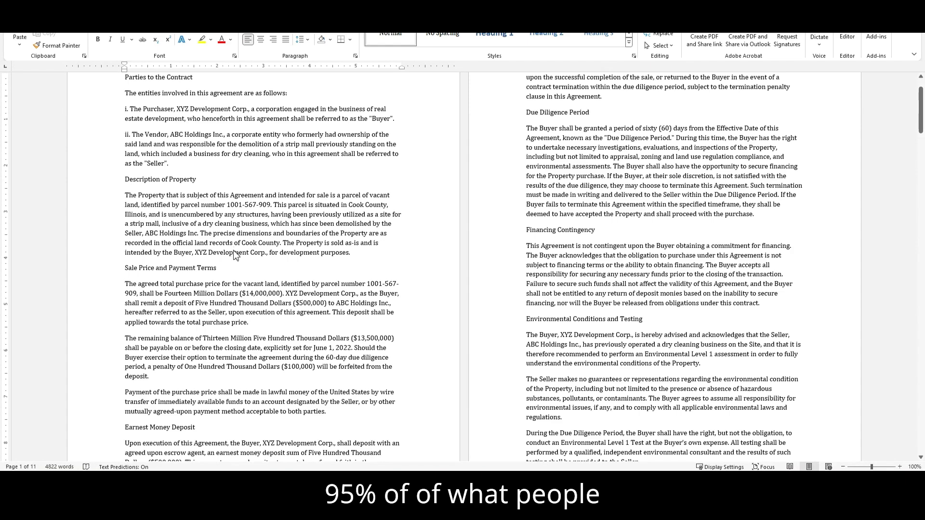
{"action": "scroll", "coordinate": [237, 255], "scroll_direction": "down", "scroll_amount": 1}
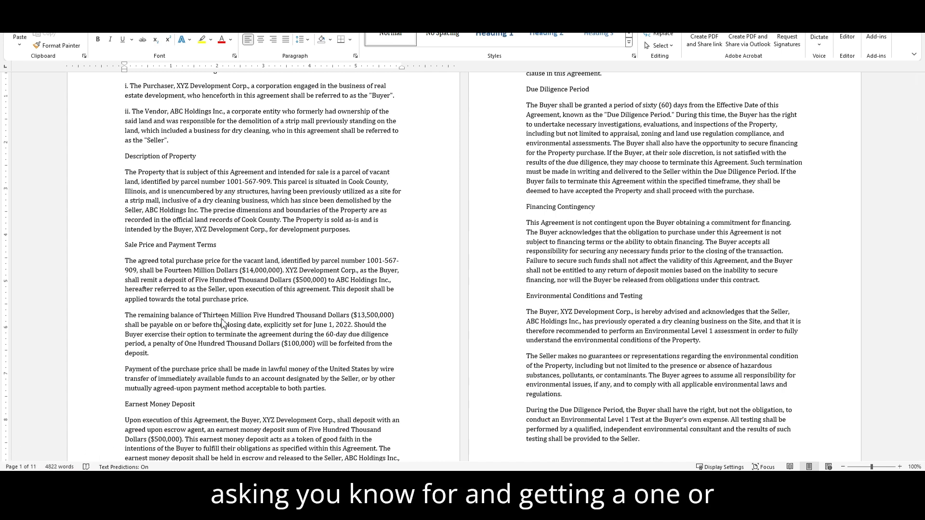
{"action": "scroll", "coordinate": [322, 301], "scroll_direction": "down", "scroll_amount": 4}
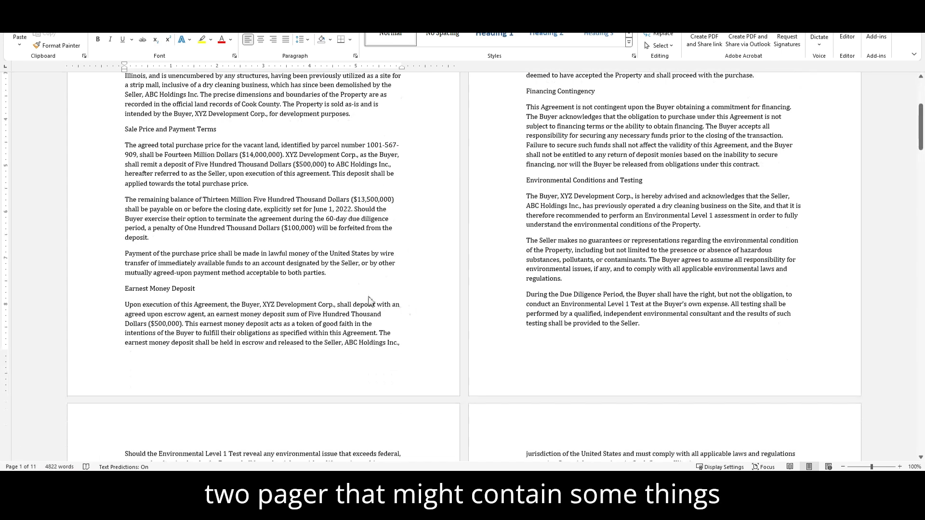
{"action": "scroll", "coordinate": [373, 255], "scroll_direction": "down", "scroll_amount": 3}
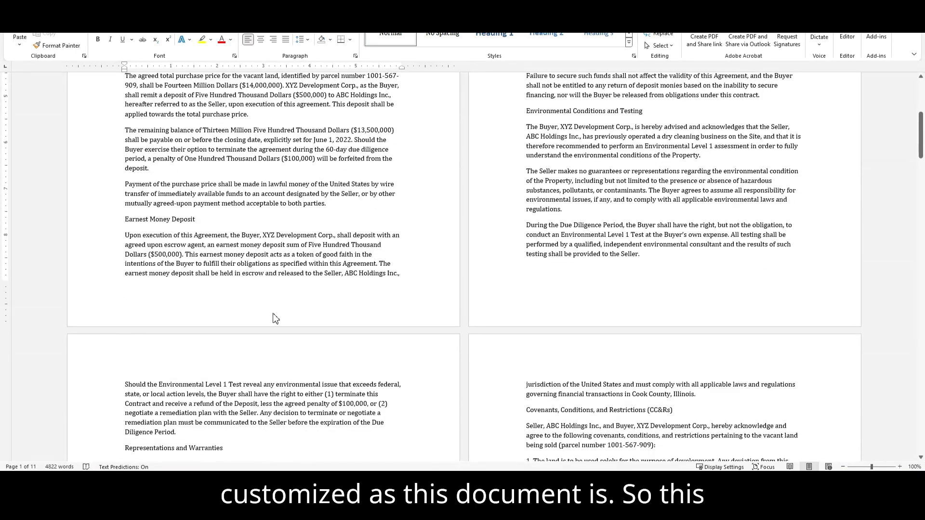
{"action": "scroll", "coordinate": [275, 316], "scroll_direction": "down", "scroll_amount": 2}
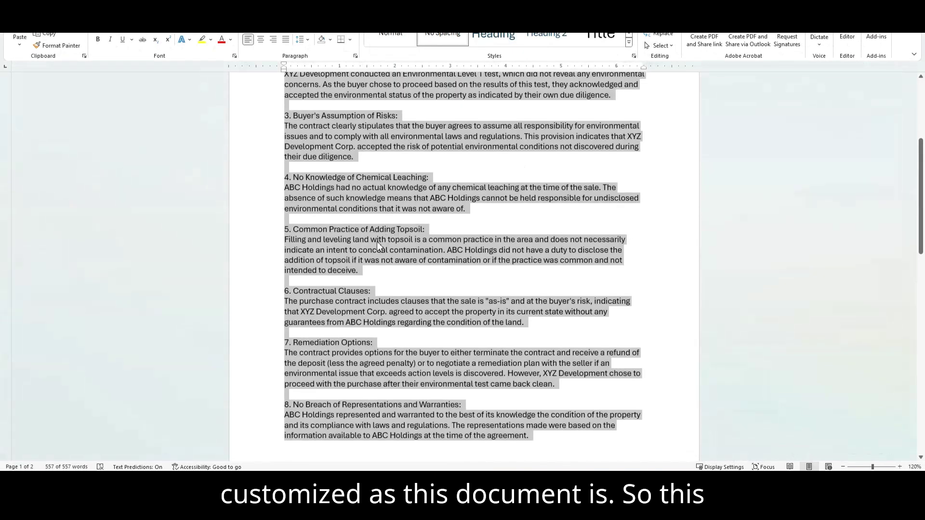